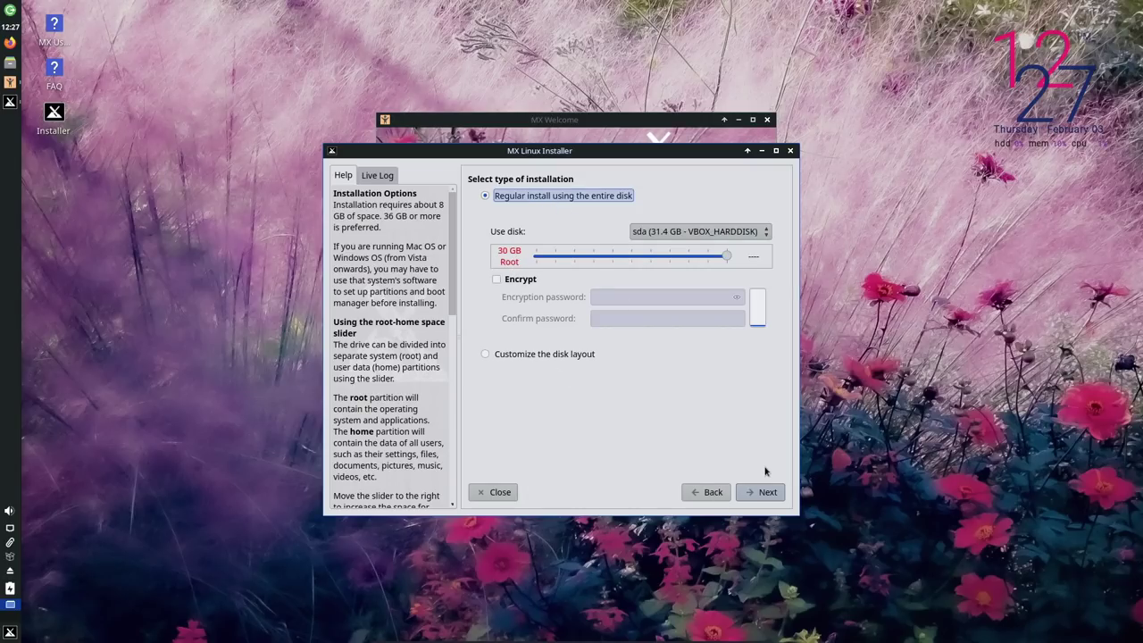
Install onto the whole sda disk, confirm formatting, and accept default GRUB, network name and locale settings
click(757, 491)
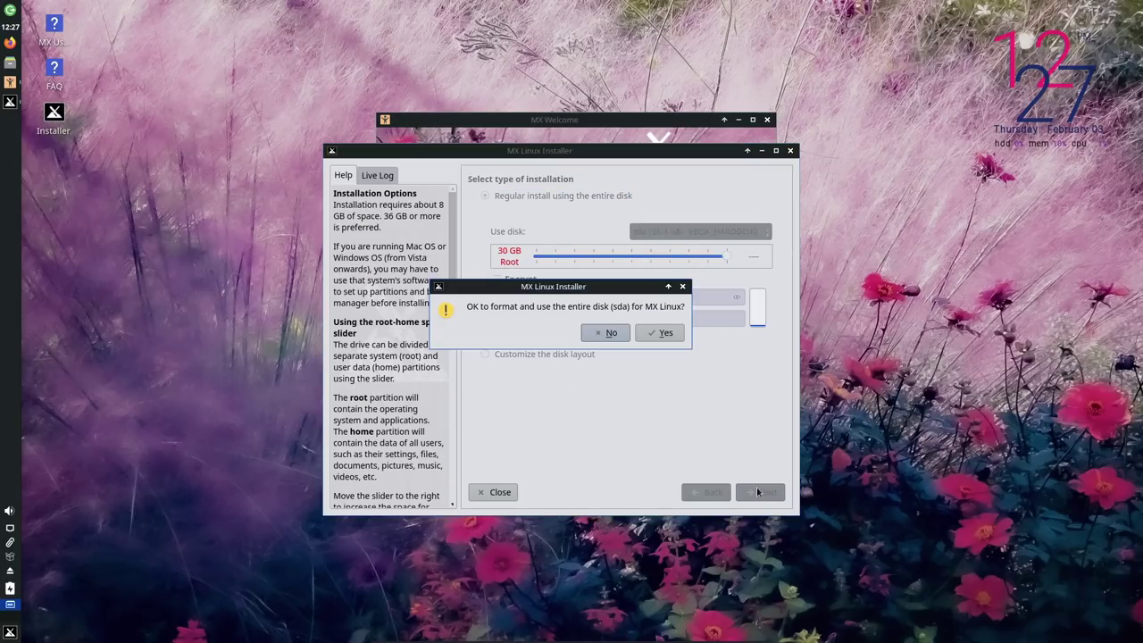
click(647, 332)
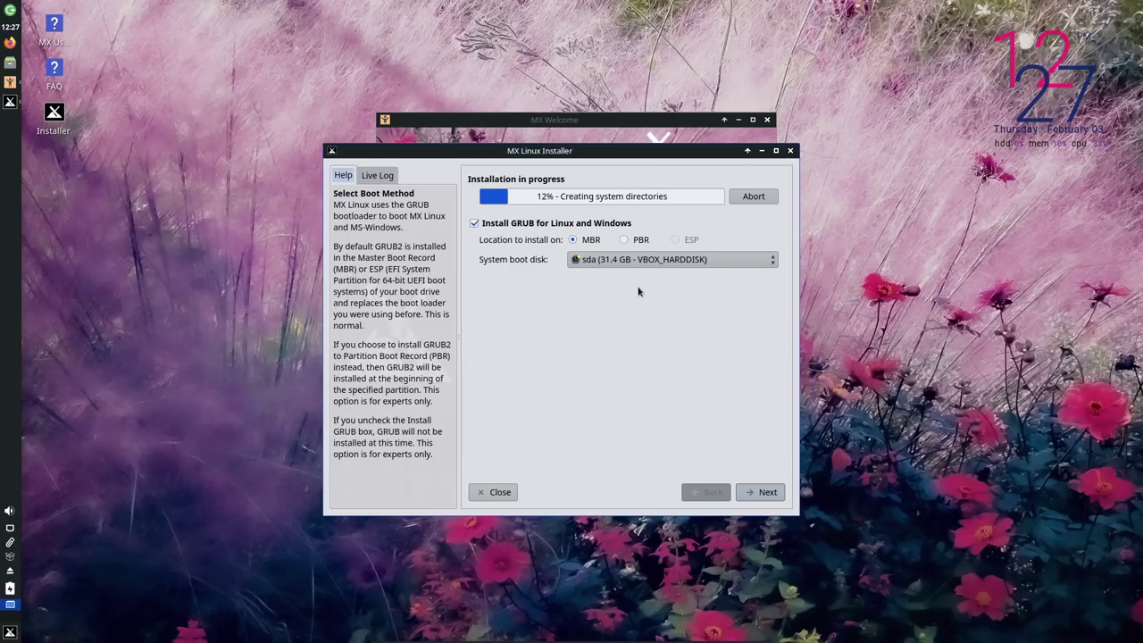
click(767, 491)
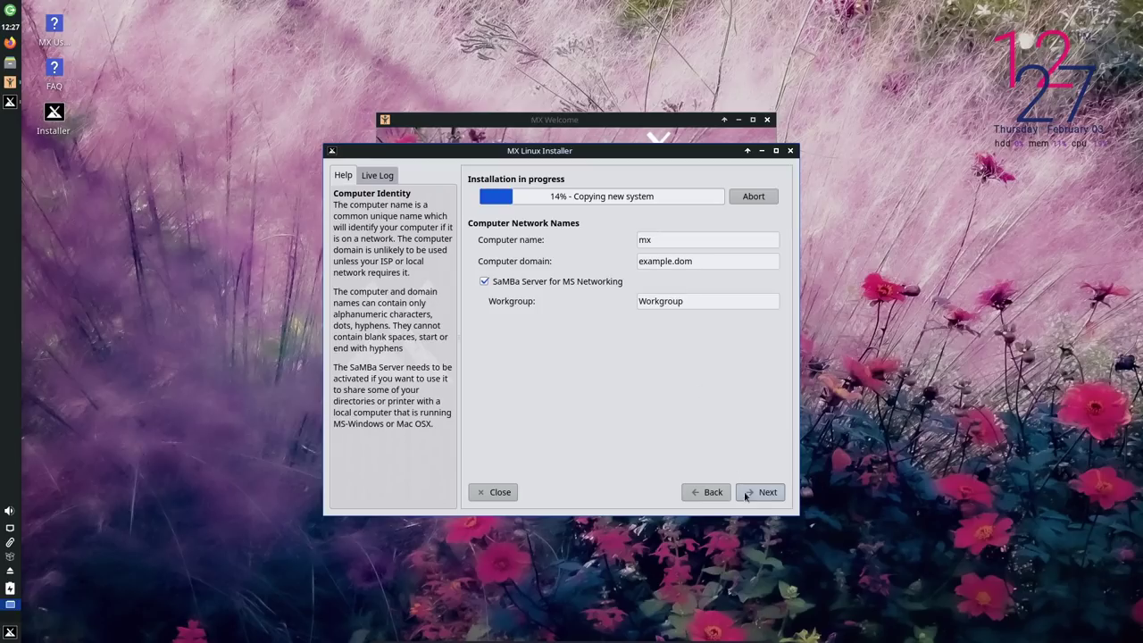
click(763, 492)
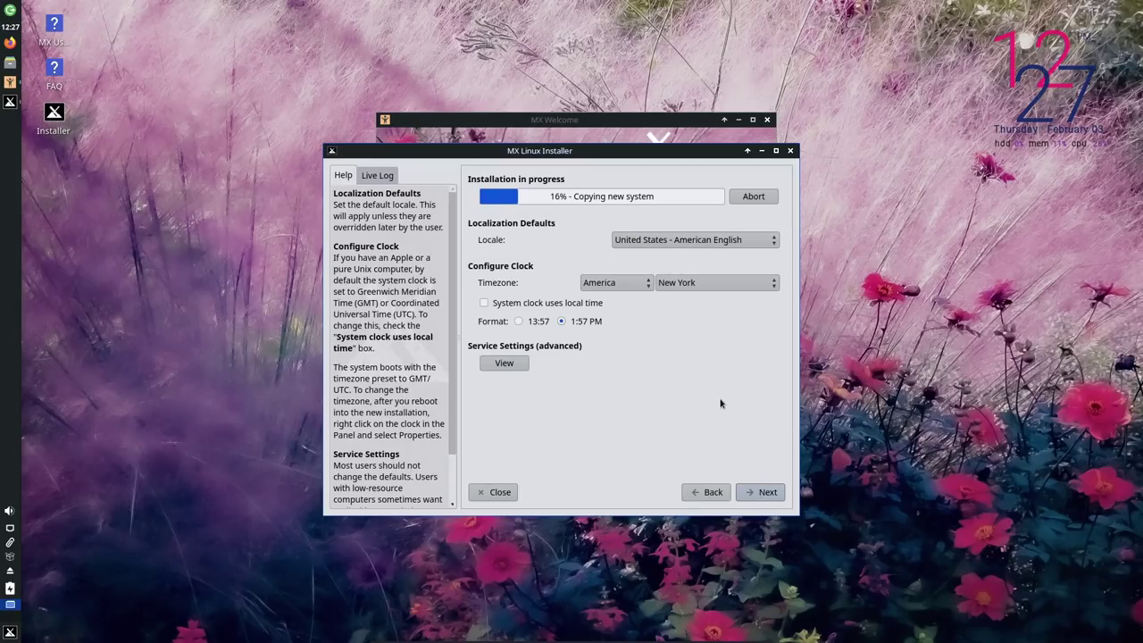
click(759, 490)
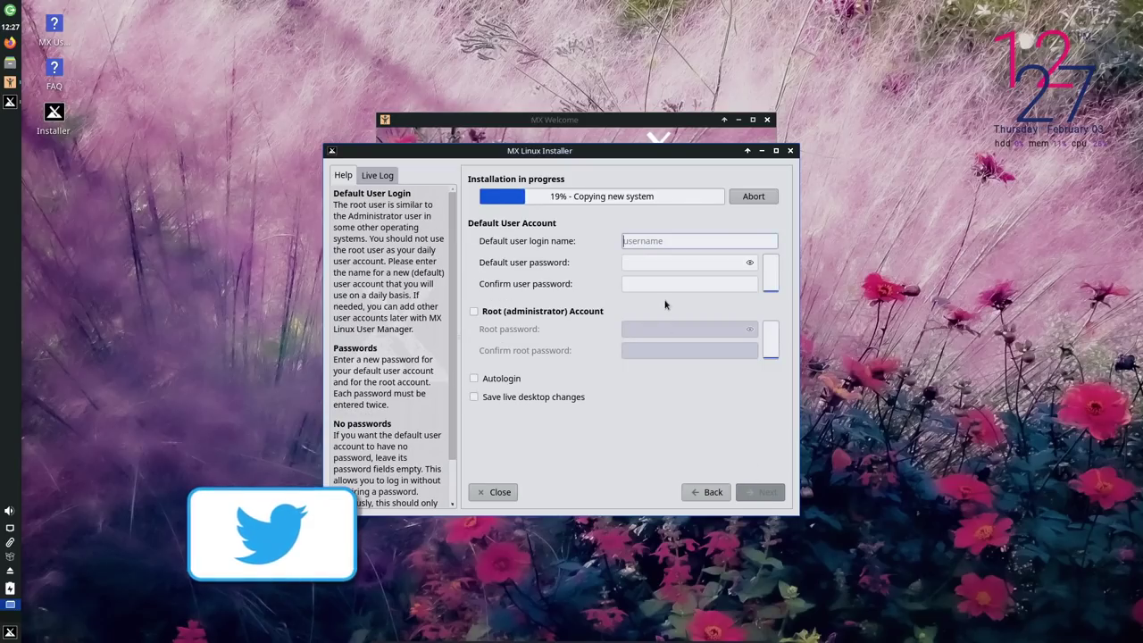
Enter the default user's login name and its password, confirmed twice
text(thelin)
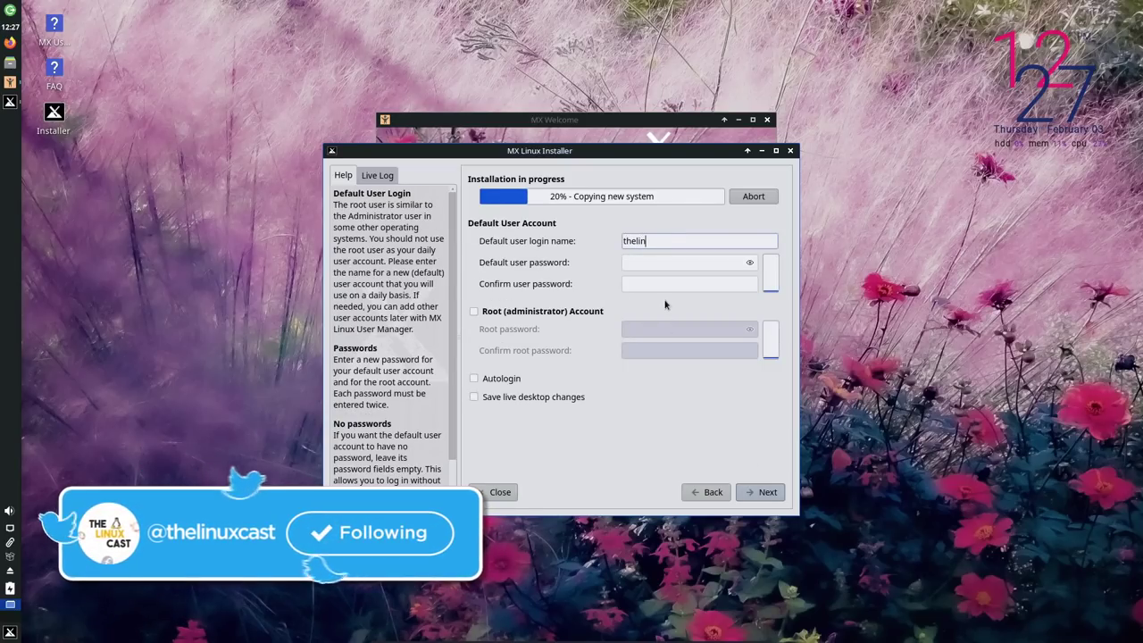
text(uxcast)
key(Tab)
text(•••)
key(Tab)
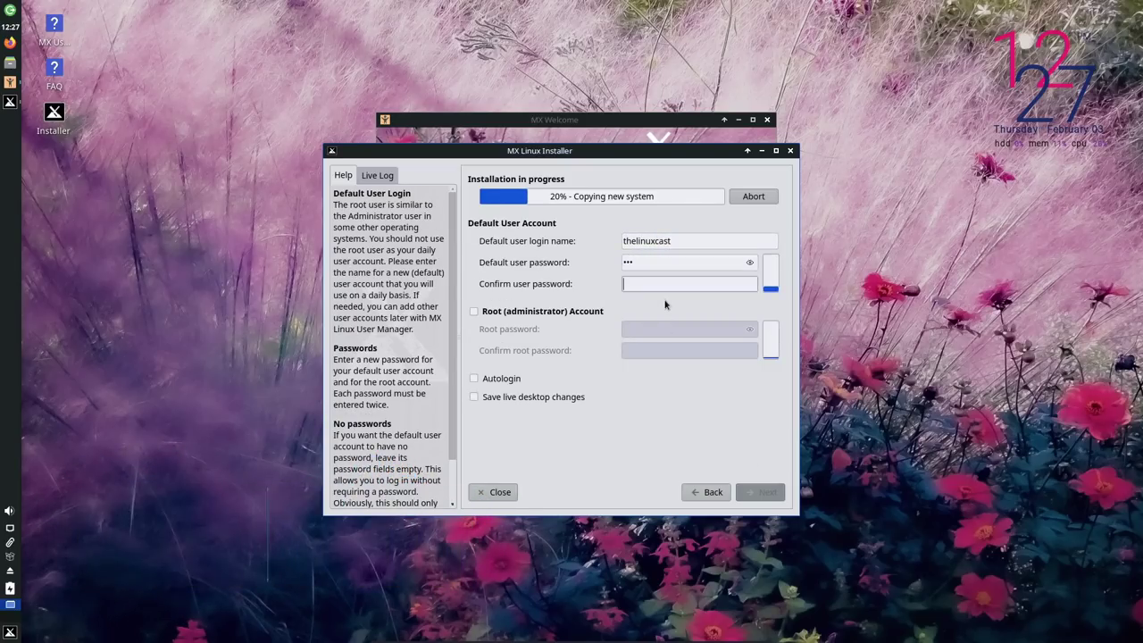
text(•••)
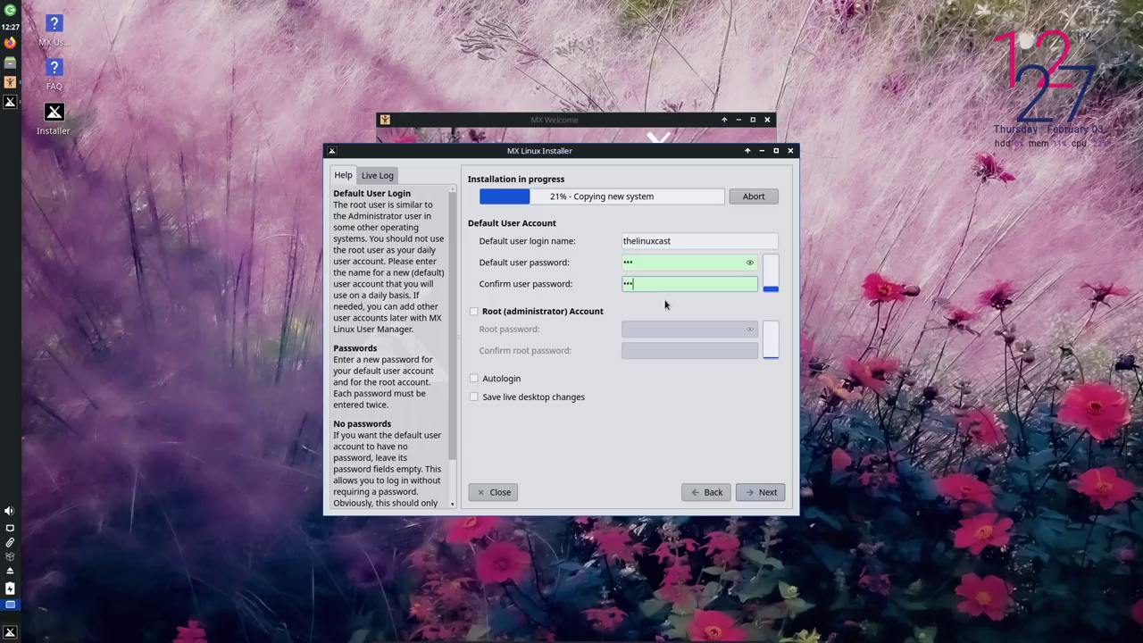
Enable the Root (administrator) Account and set its password, confirmed twice
click(588, 313)
click(633, 329)
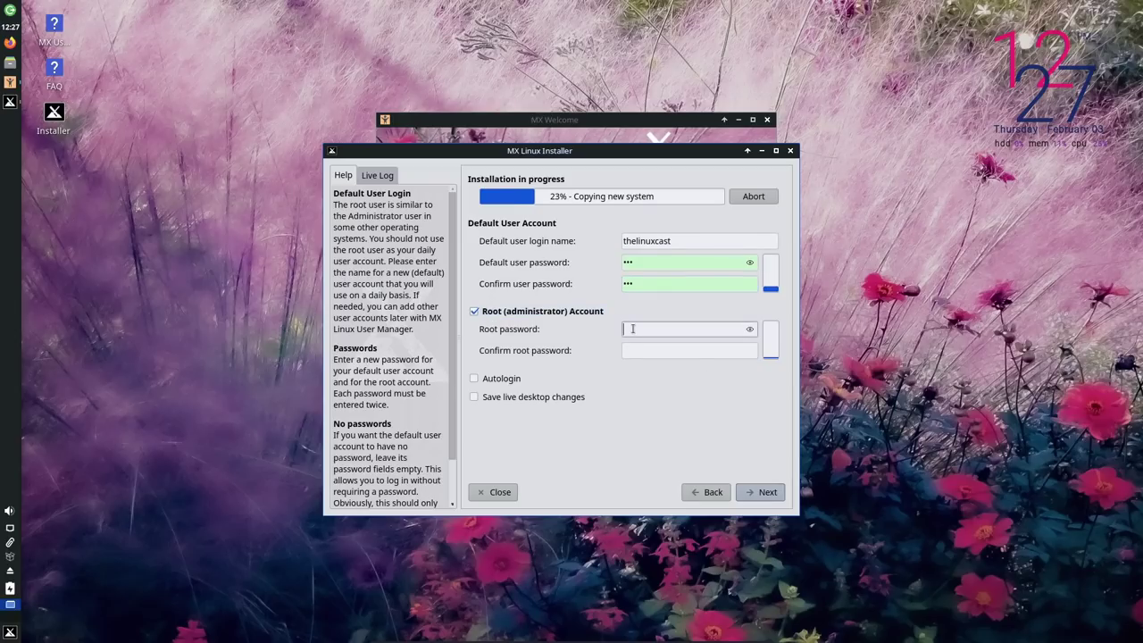
text(•••)
key(Tab)
text(•••)
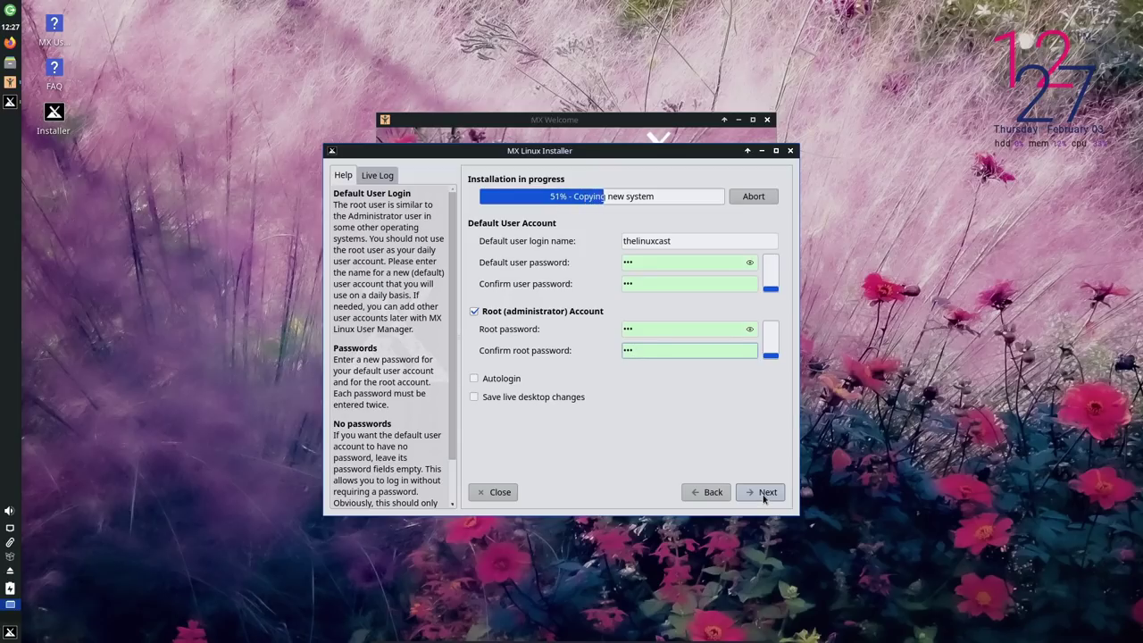
Turn on Save live desktop changes and continue to the installation tips
click(764, 501)
click(709, 492)
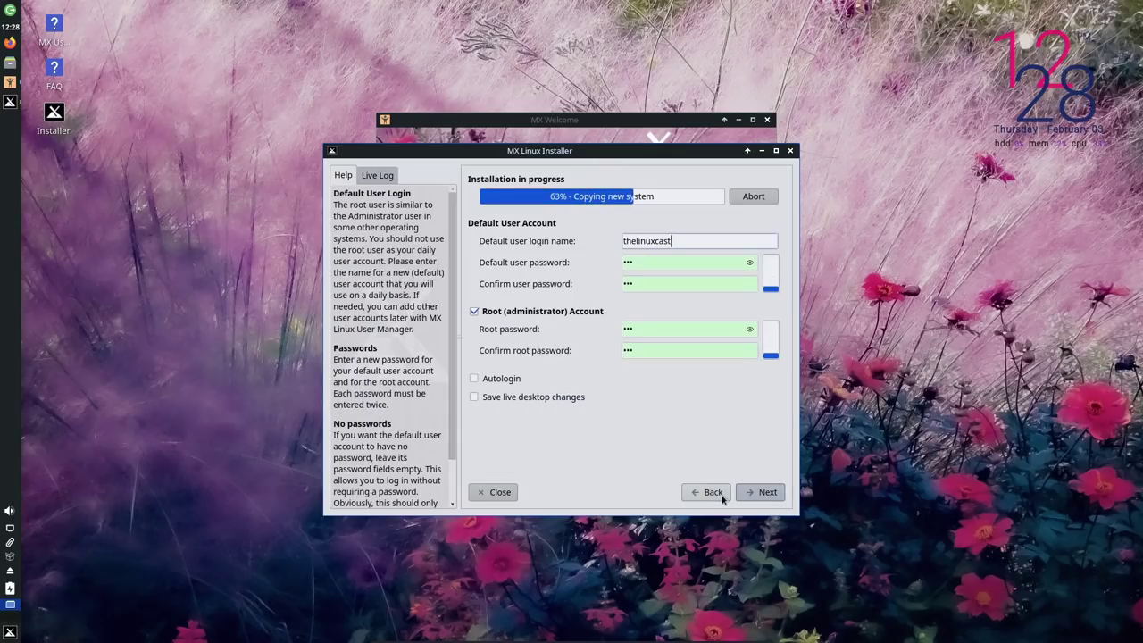
click(535, 397)
click(550, 402)
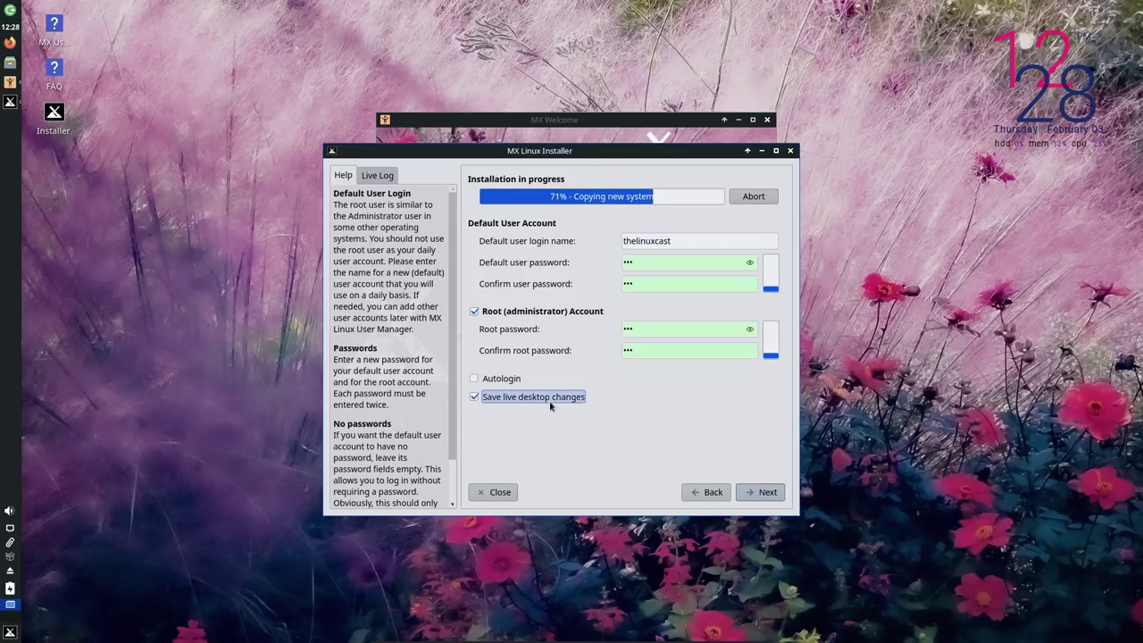
click(759, 492)
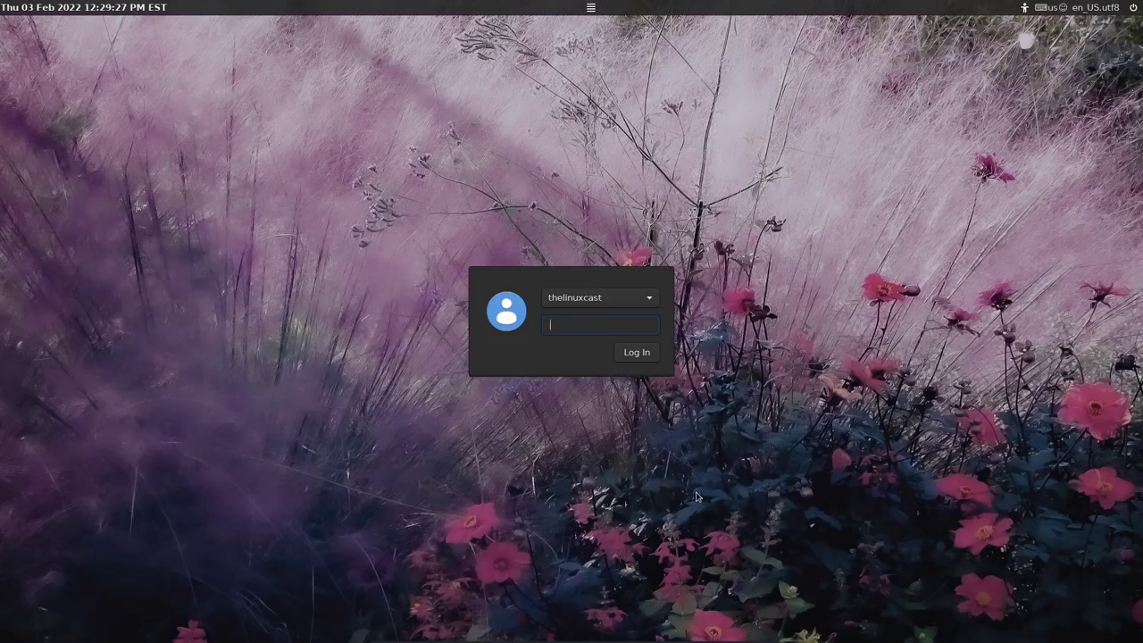
Log in, view and close the Users Manual, then open the Videos page from MX Welcome
key(Return)
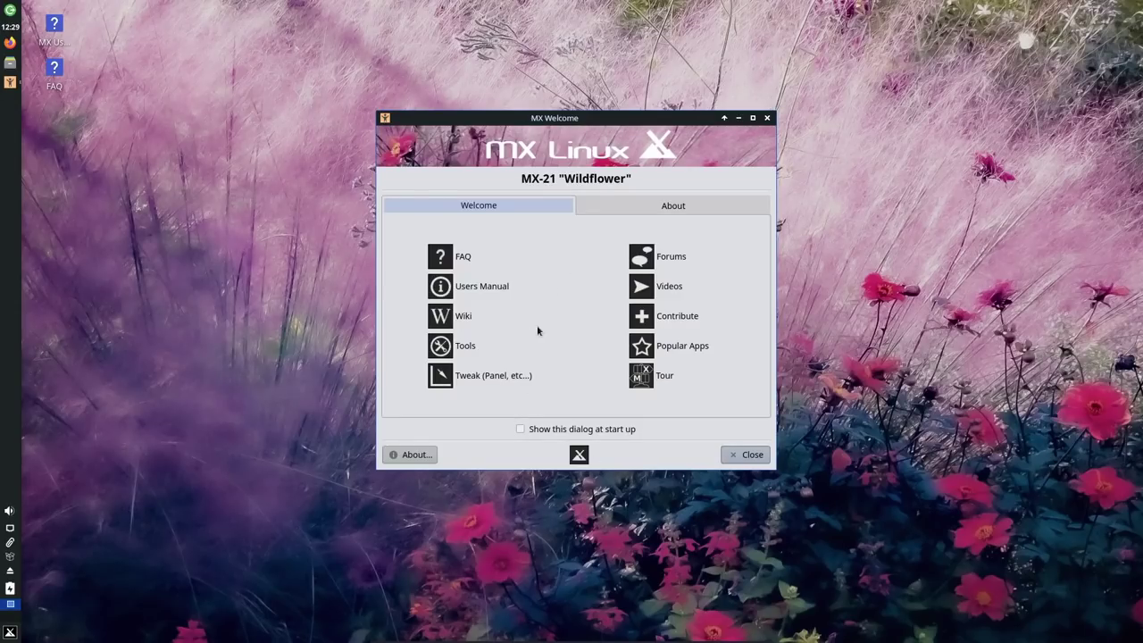
click(481, 293)
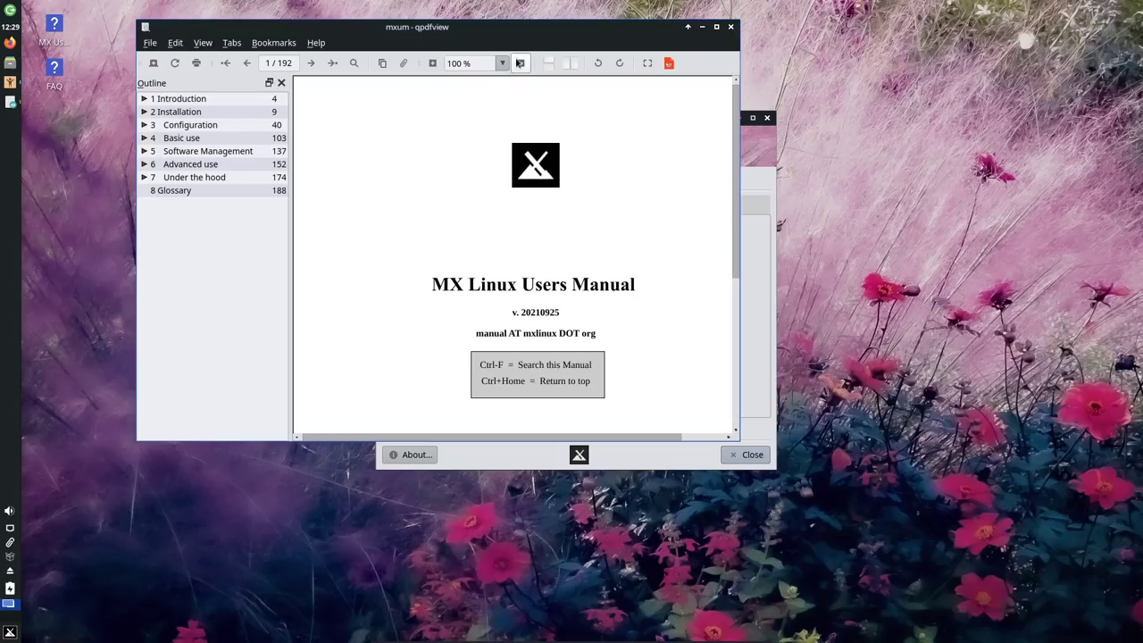
click(730, 28)
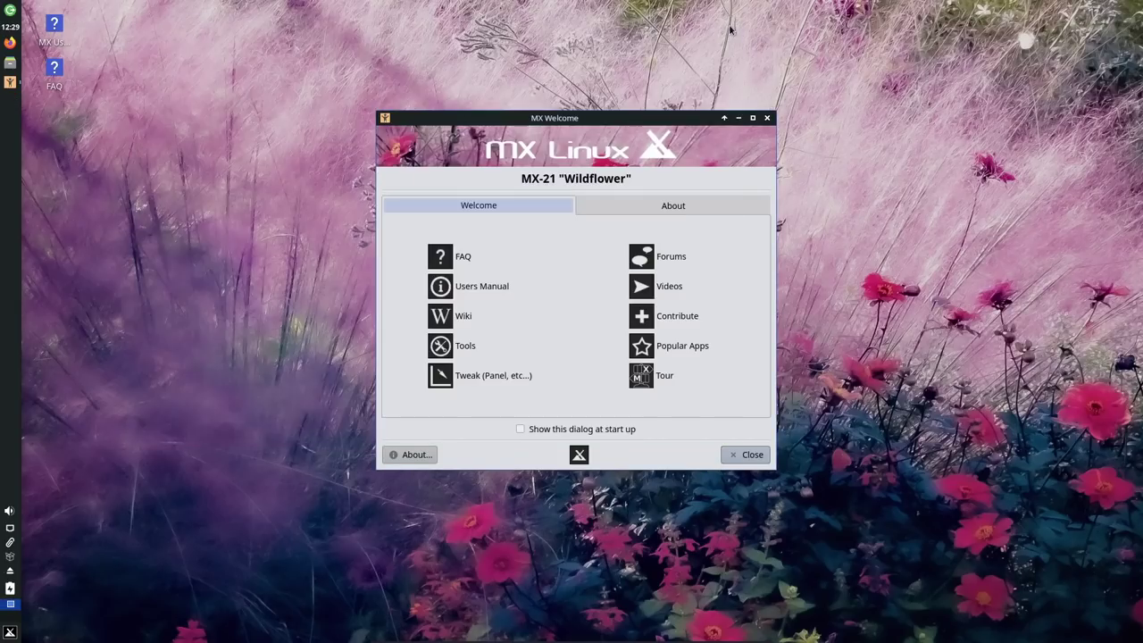
click(666, 293)
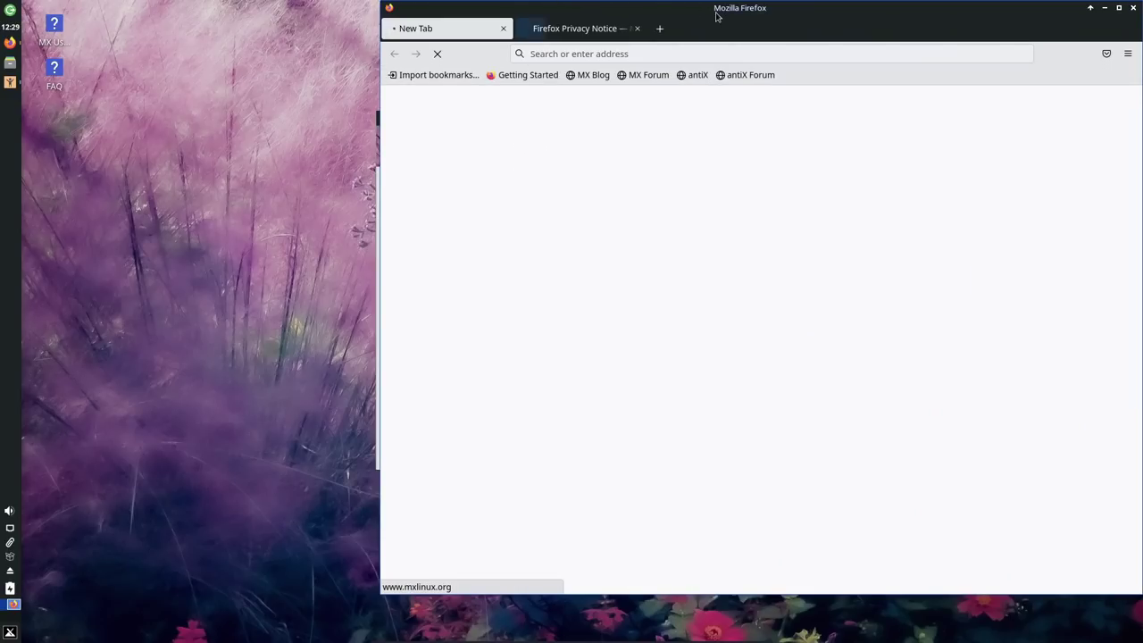
Browse the MX Linux Videos page in Firefox, then quit Firefox closing both tabs
drag(716, 16, 460, 49)
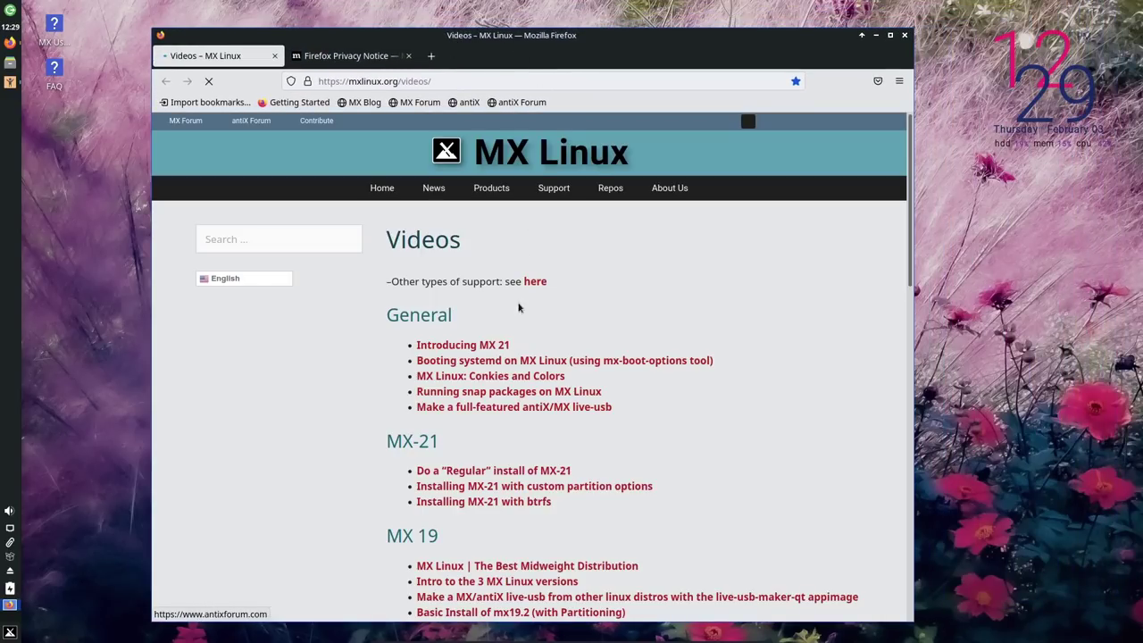
scroll(521, 308, down, 3)
scroll(516, 312, down, 5)
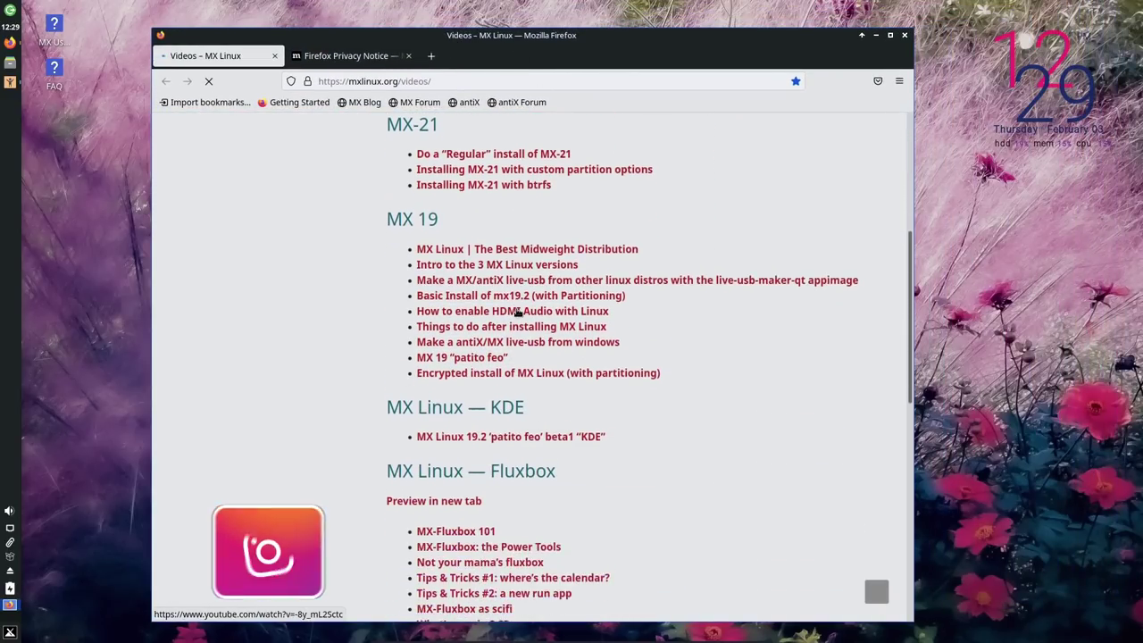
scroll(516, 312, up, 6)
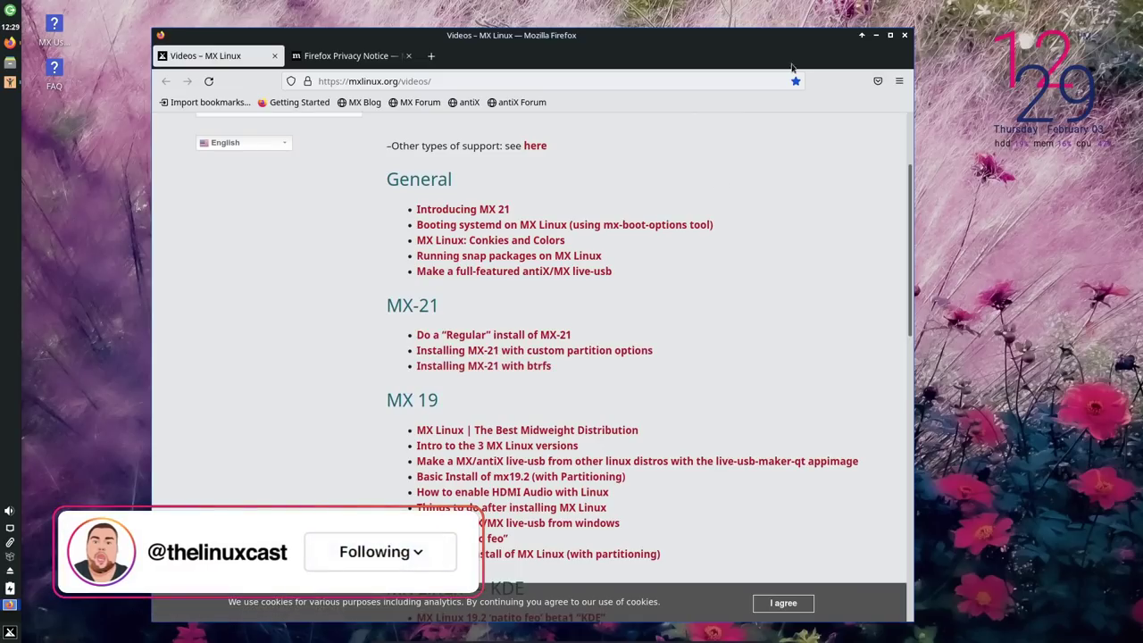
click(901, 39)
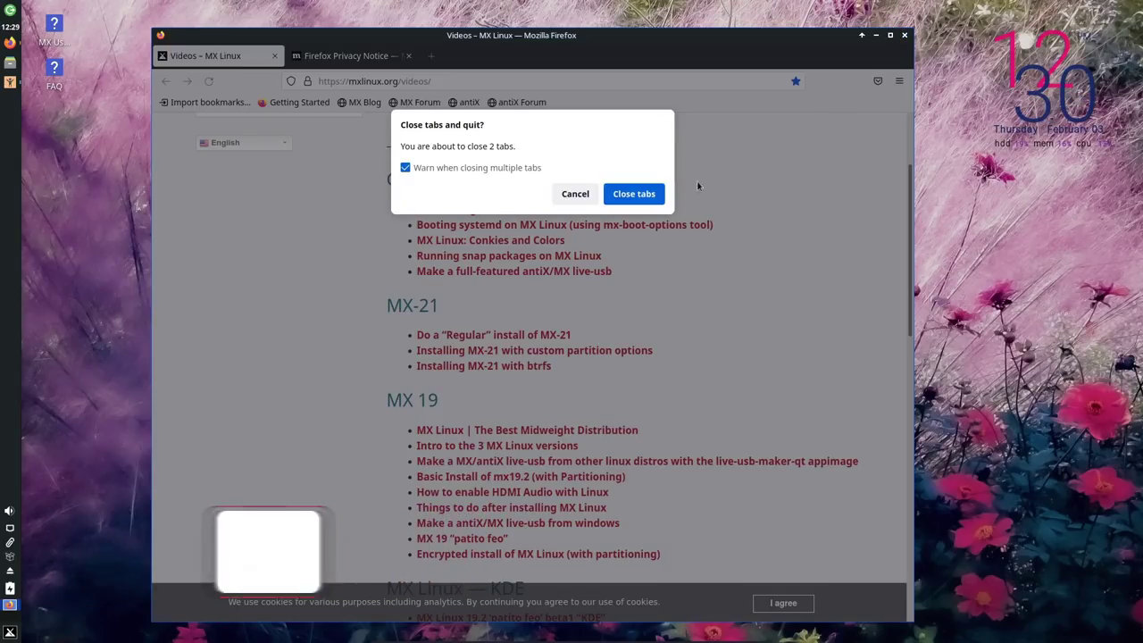
click(616, 193)
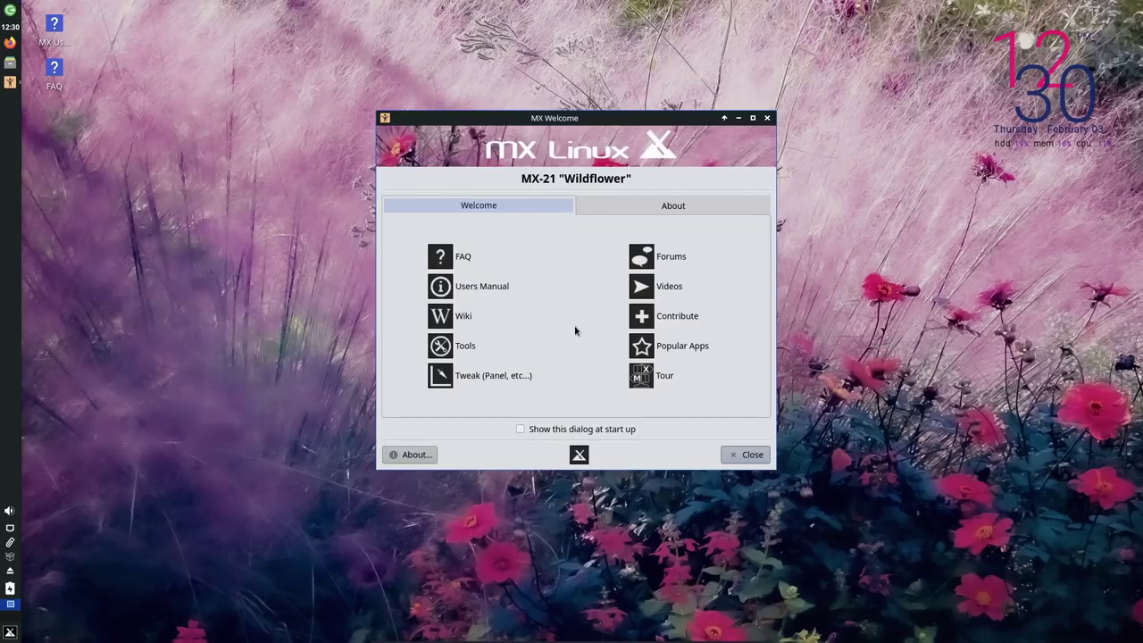
In MX Tweak, set the panel to display horizontally at the Bottom and apply
click(465, 368)
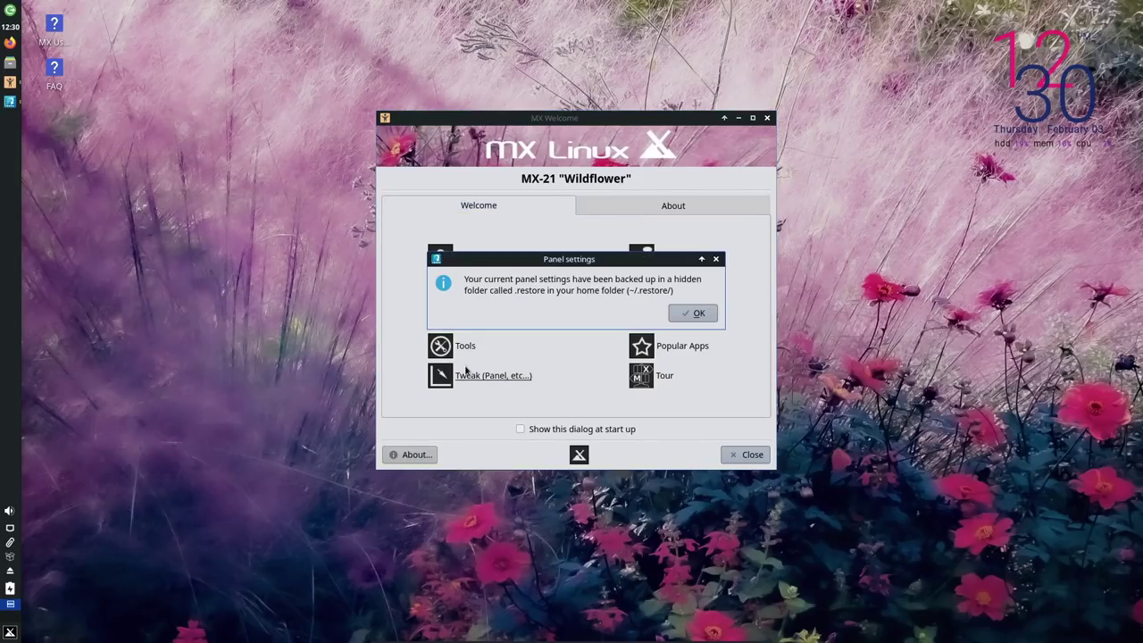
click(699, 313)
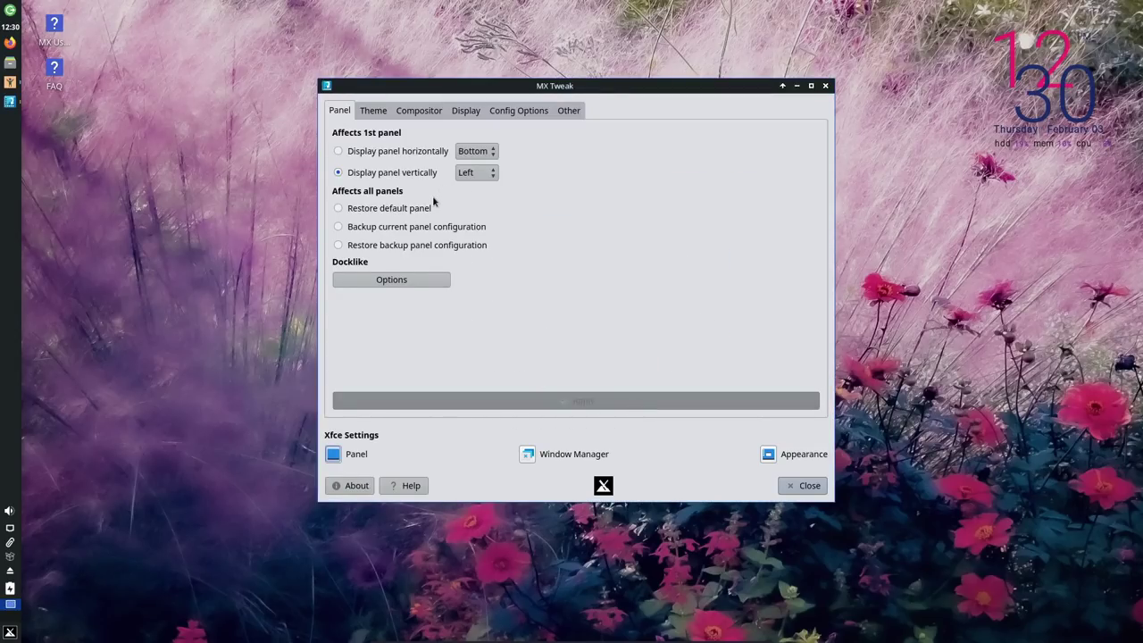
click(468, 176)
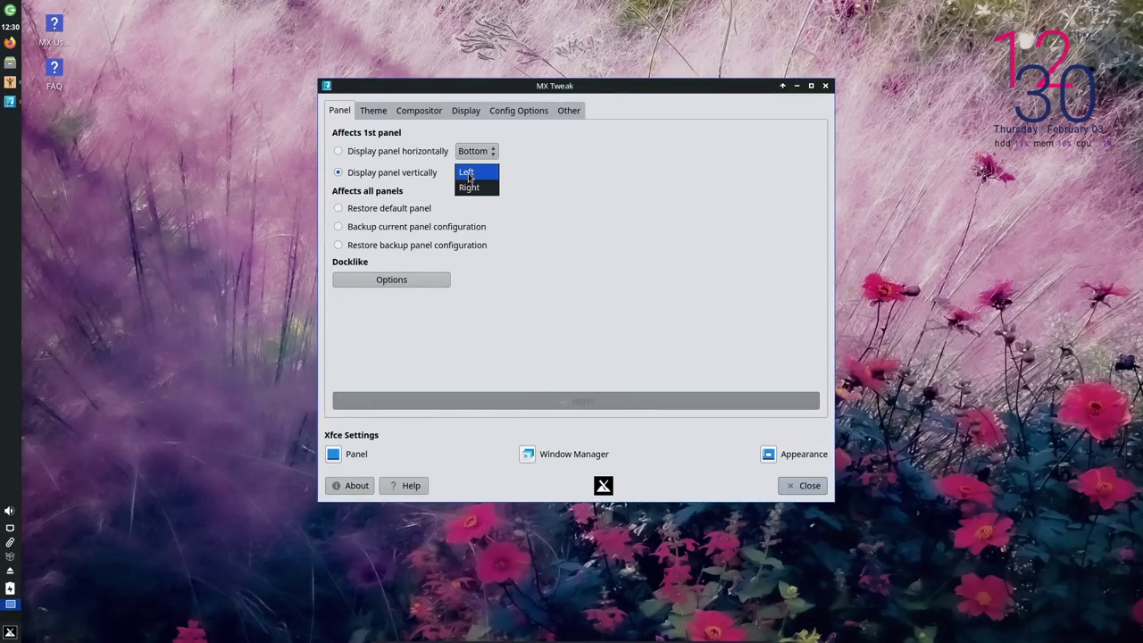
click(468, 173)
click(432, 154)
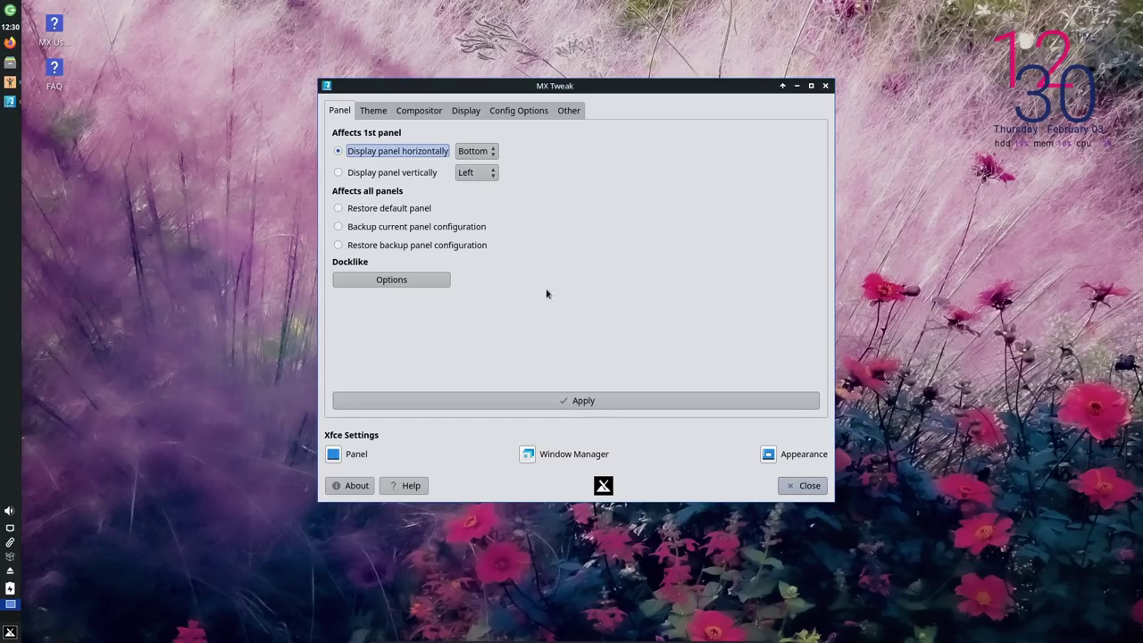
click(564, 400)
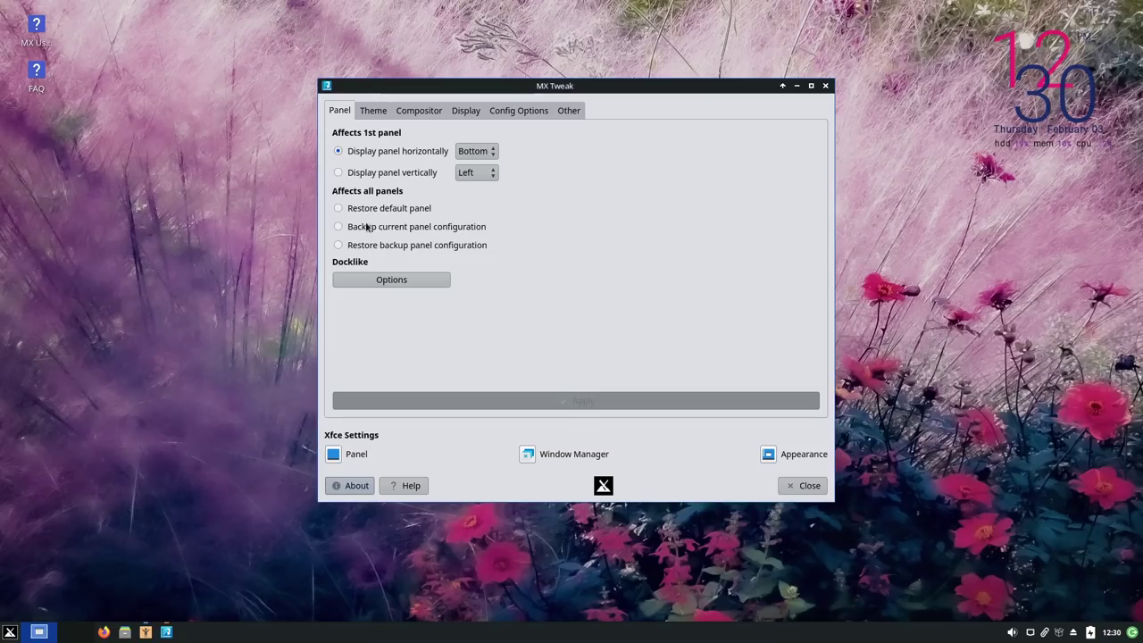
Choose mx-comfort-dark application and window manager themes with Papirus-mxbluedark icons
click(381, 114)
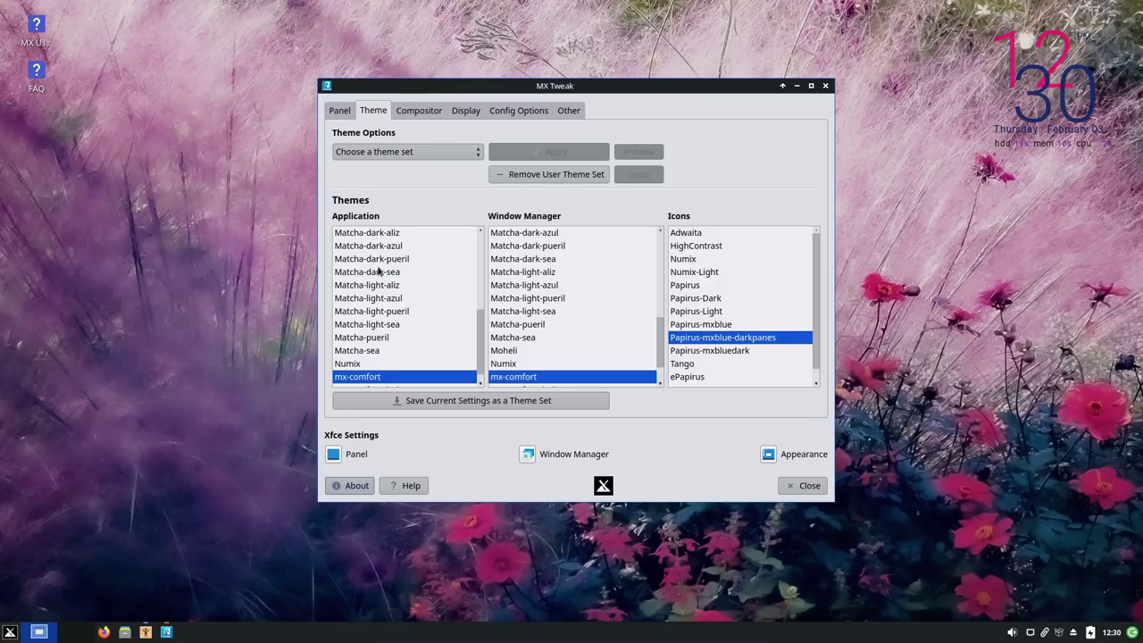
scroll(378, 271, down, 1)
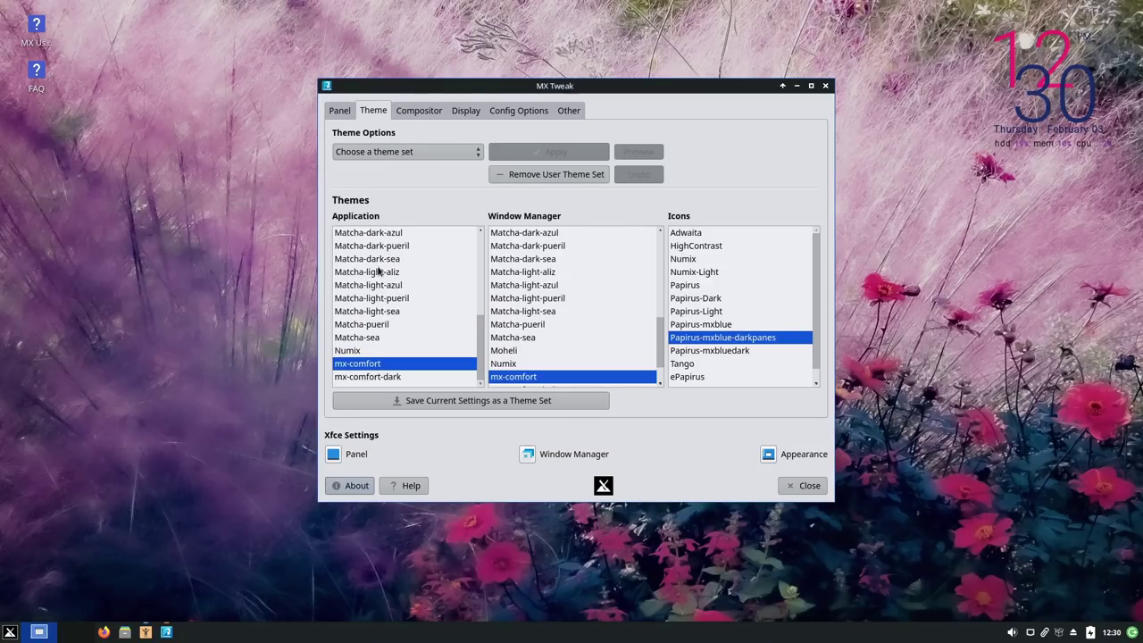
click(361, 378)
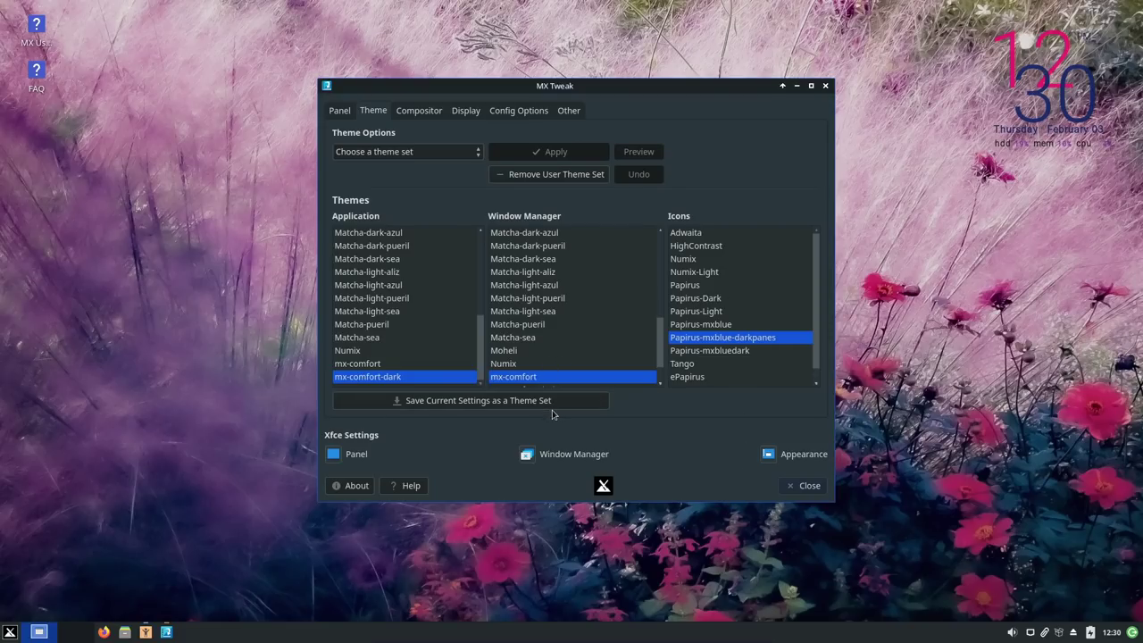
scroll(574, 366, down, 3)
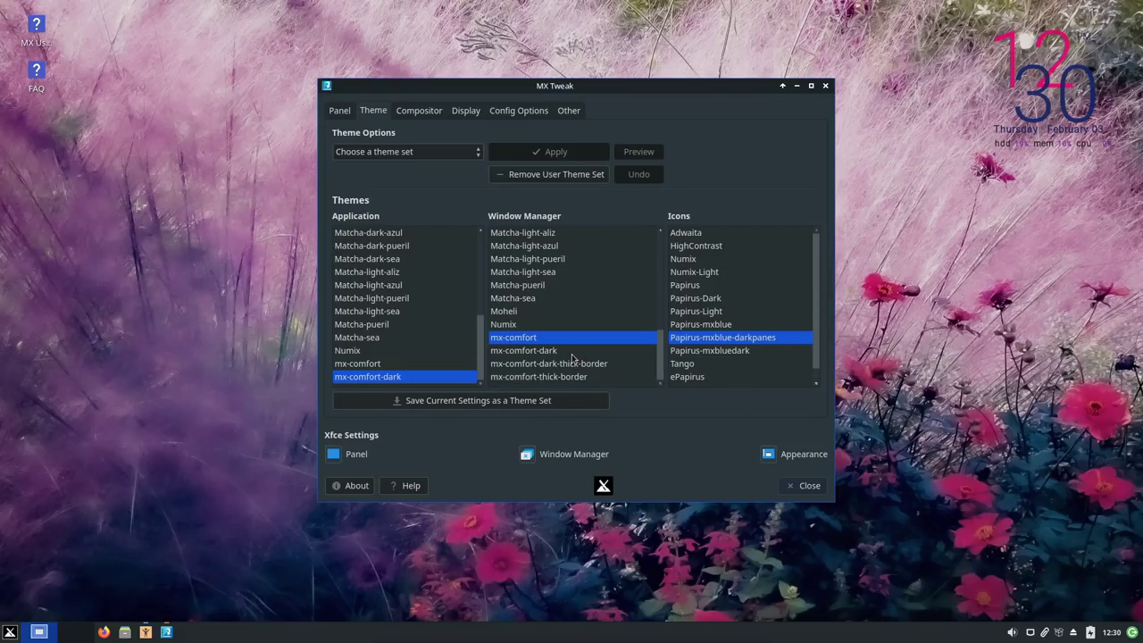
click(574, 354)
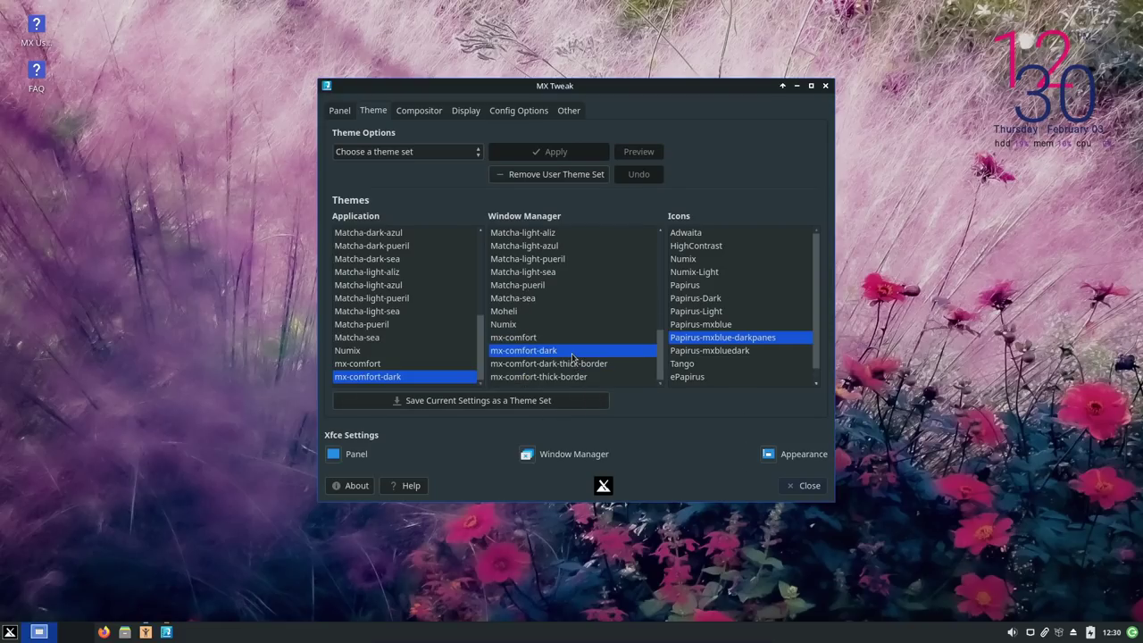
click(689, 354)
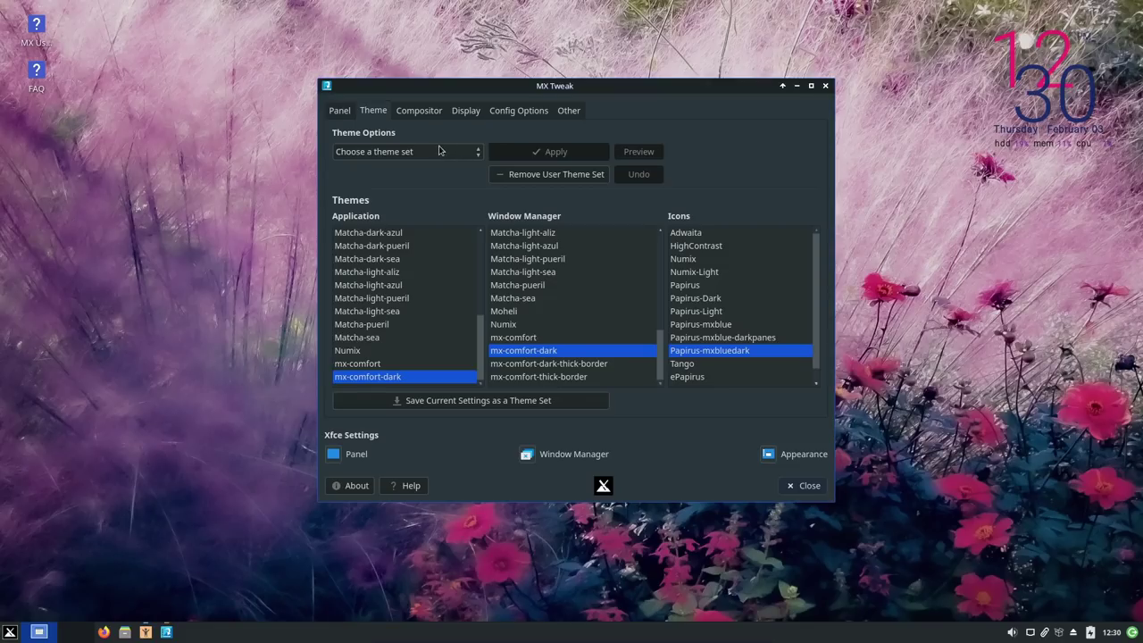
click(425, 113)
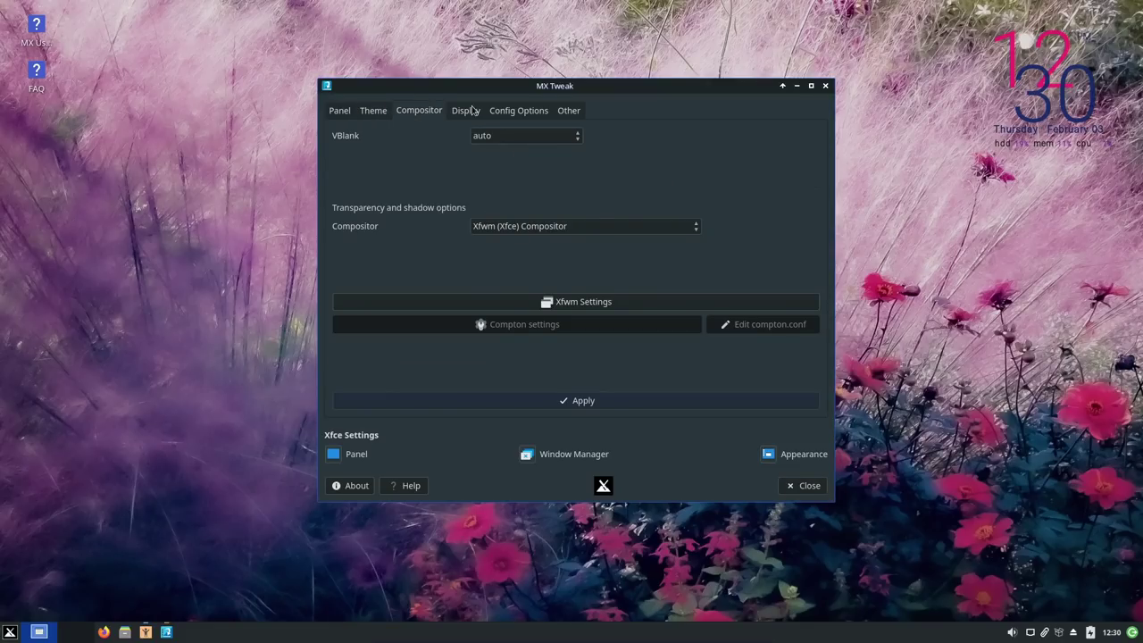
Leave the compositor as Xfwm (Xfce) Compositor and close MX Tweak
click(468, 110)
click(434, 114)
click(525, 227)
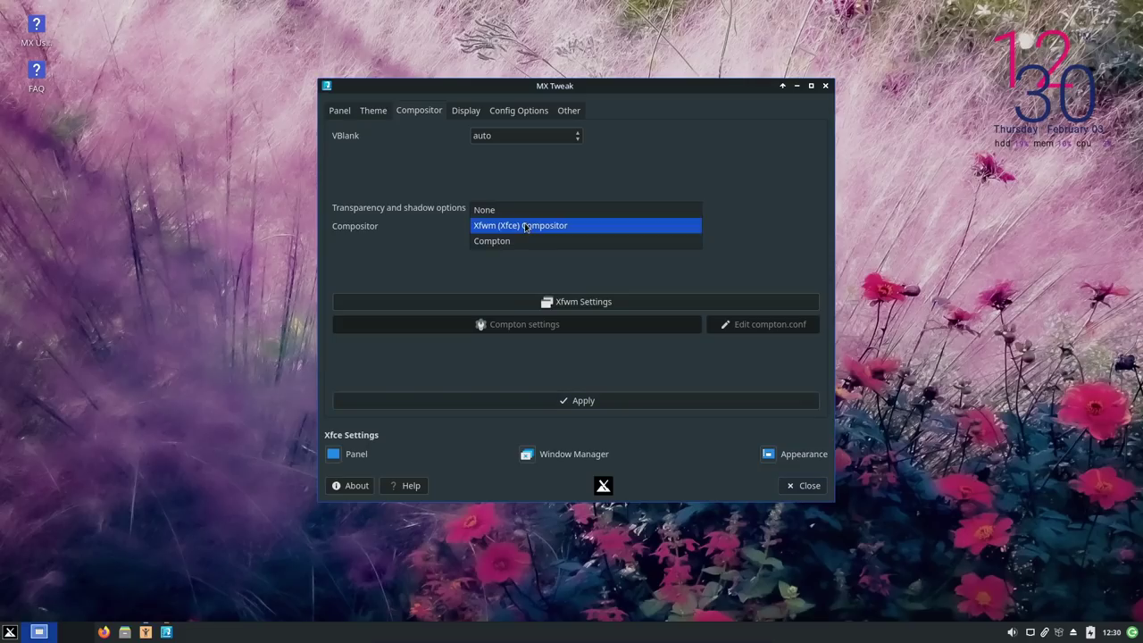
click(415, 195)
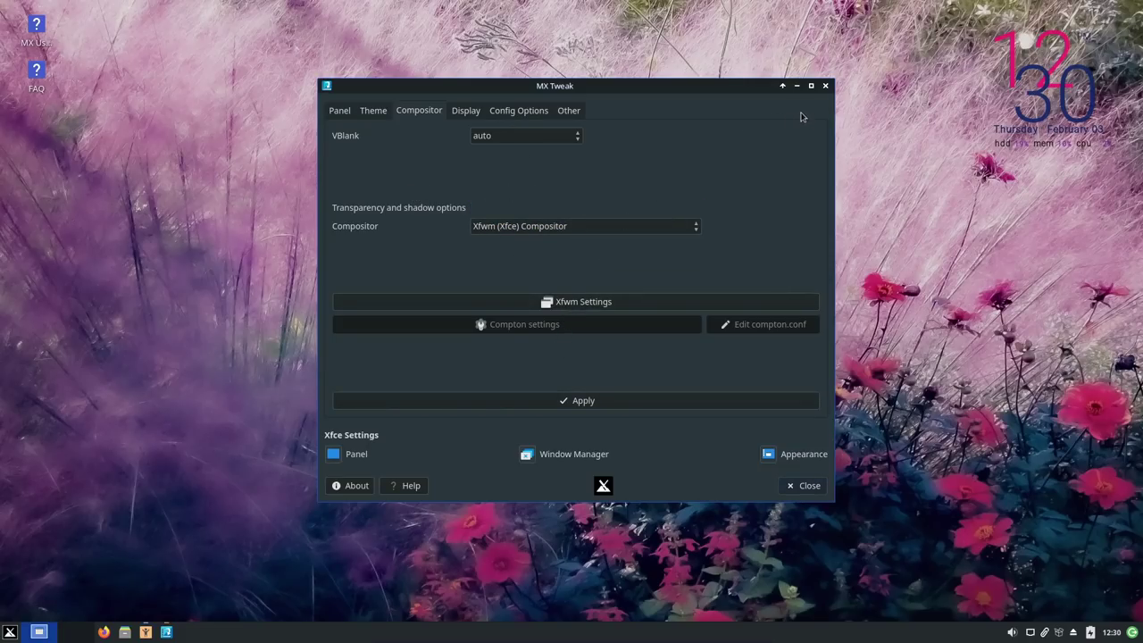
click(825, 86)
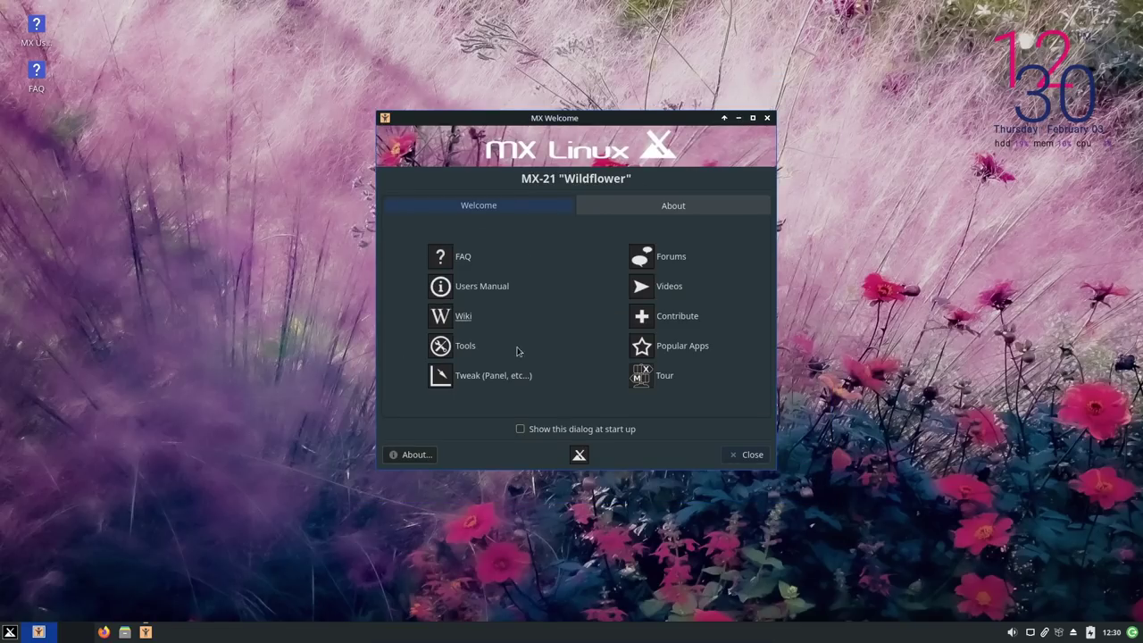
Browse MX Tools, close it and MX Welcome, then open the home file manager and application menu
click(466, 347)
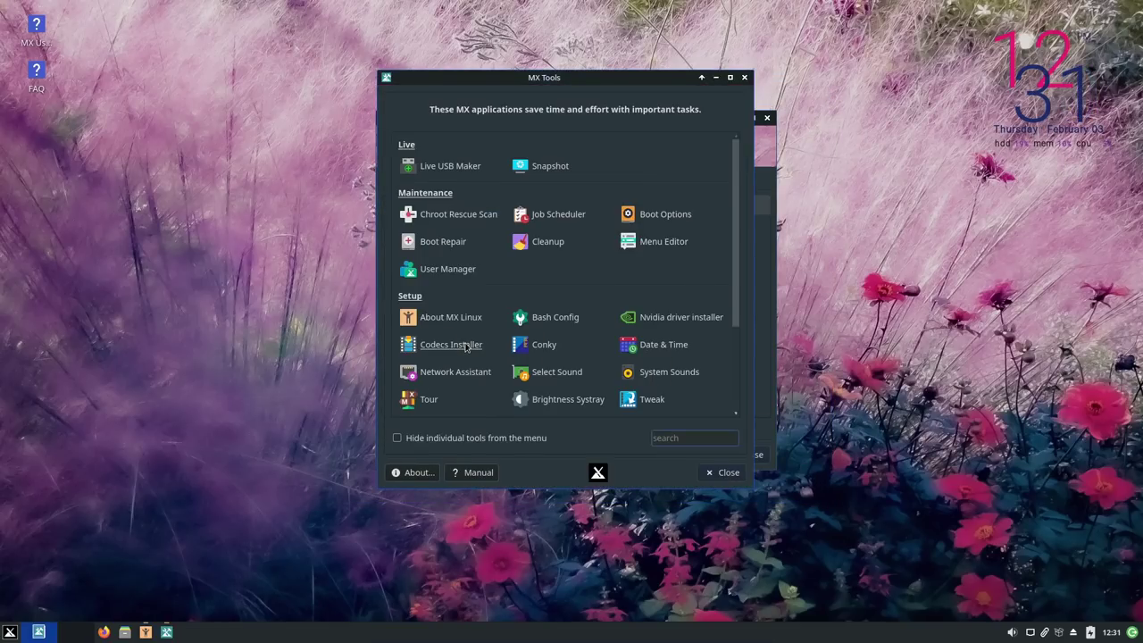
scroll(539, 348, down, 1)
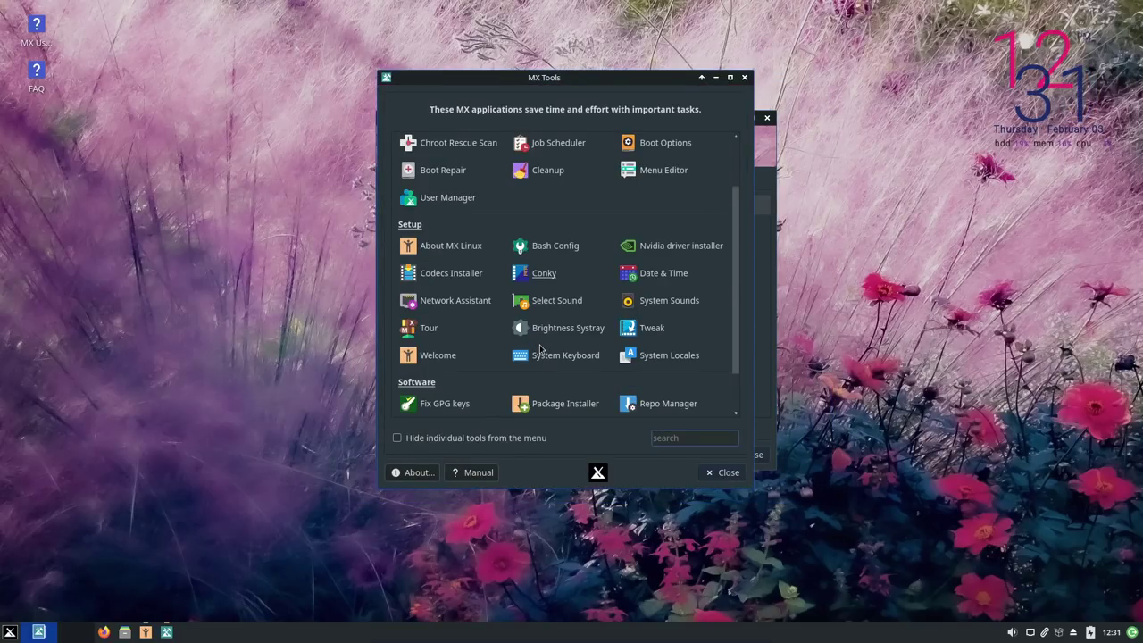
scroll(540, 348, down, 2)
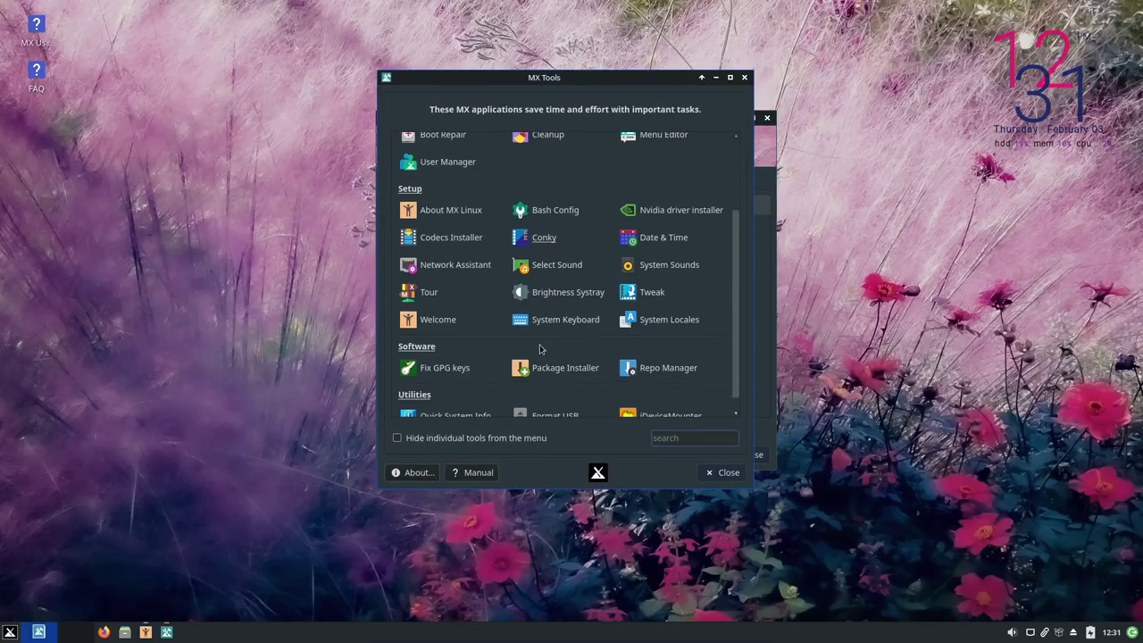
click(744, 77)
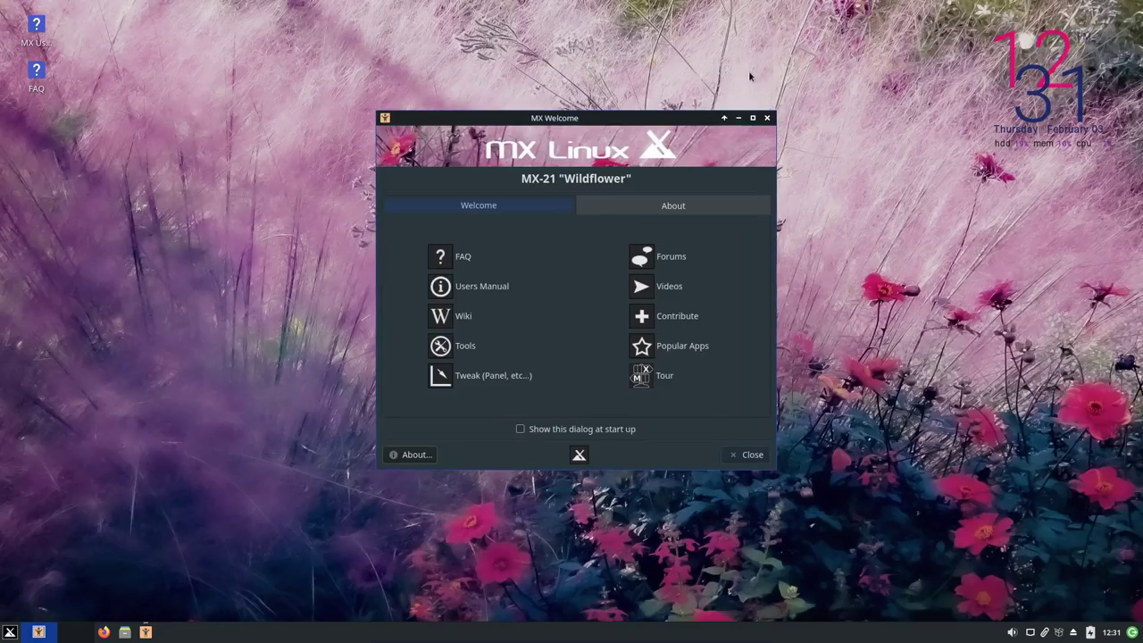
click(768, 118)
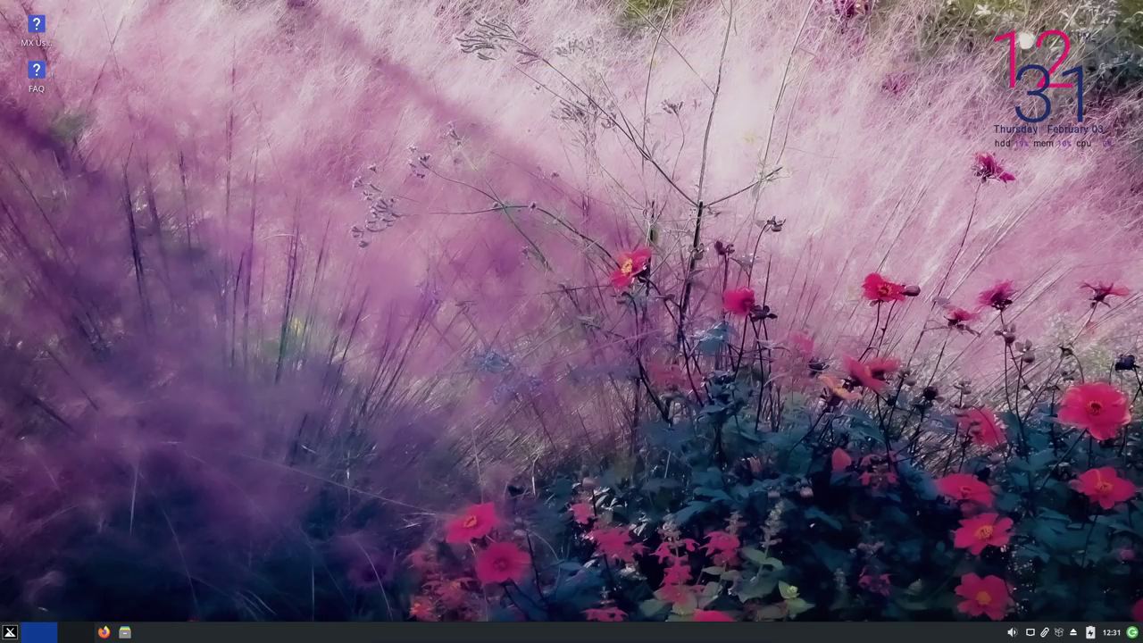
click(125, 632)
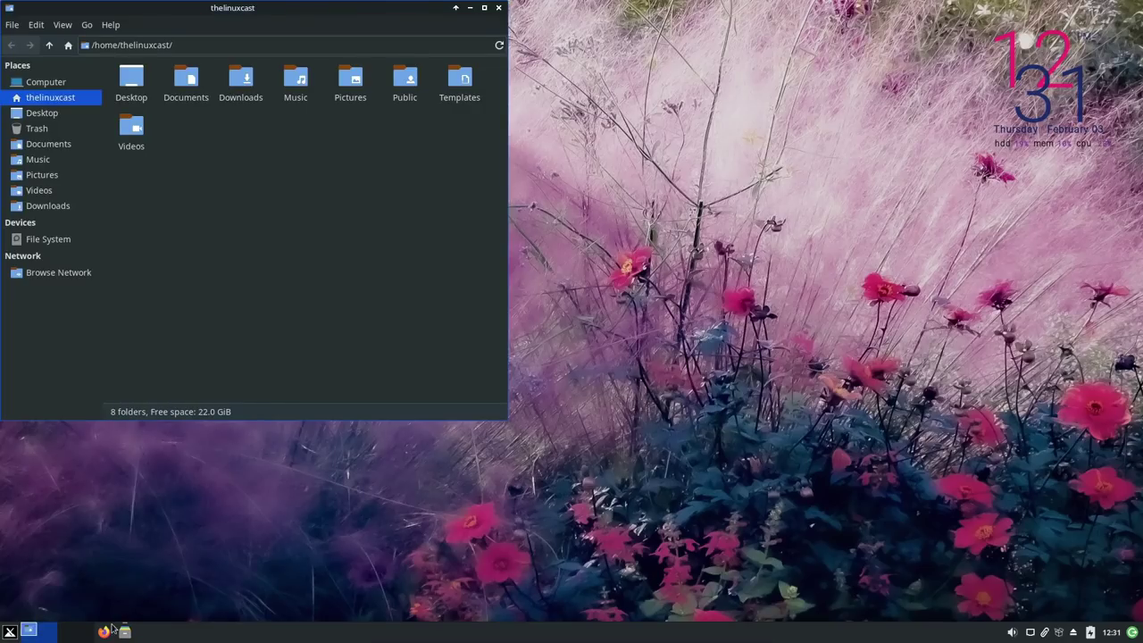
click(10, 632)
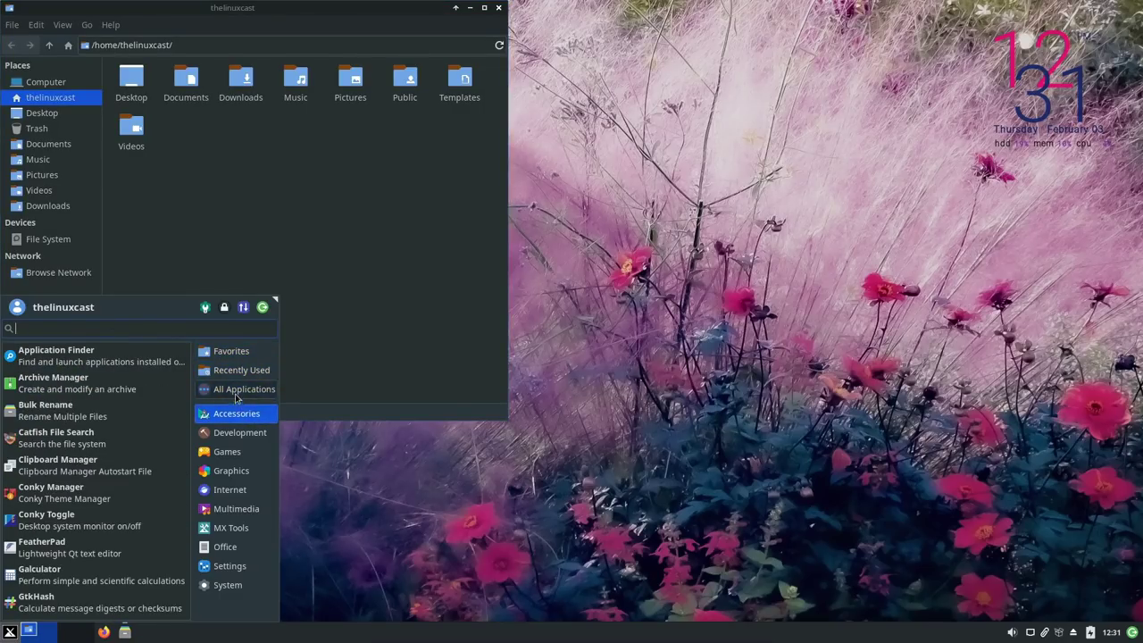
Show All Applications in the Whisker menu and scroll down to Synaptic Package Manager
mouse_move(238, 375)
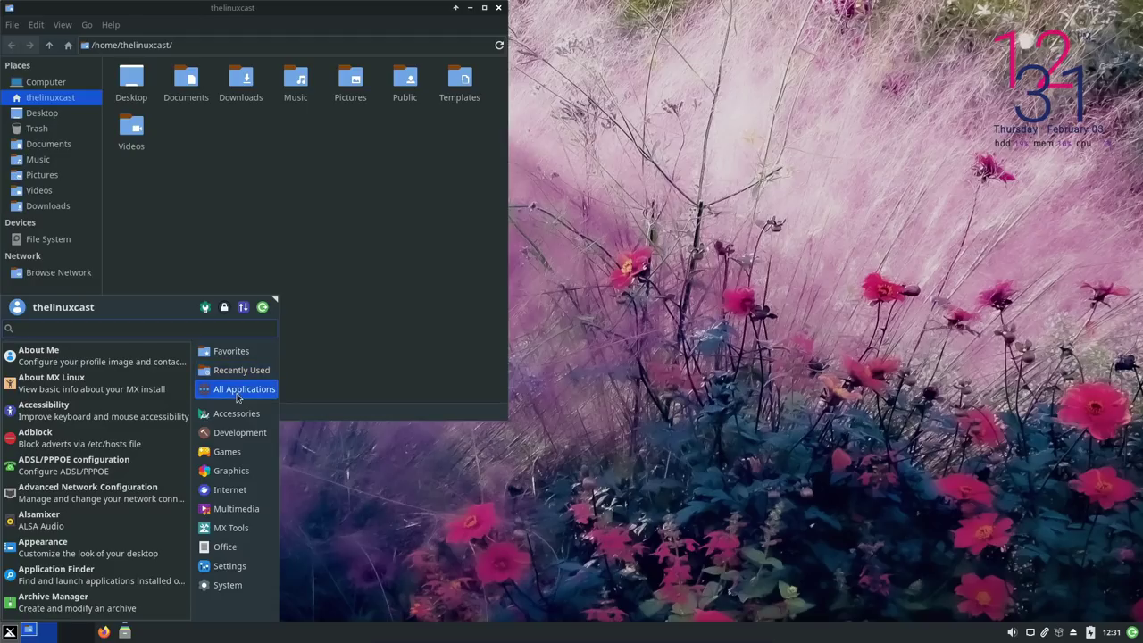
scroll(128, 418, down, 5)
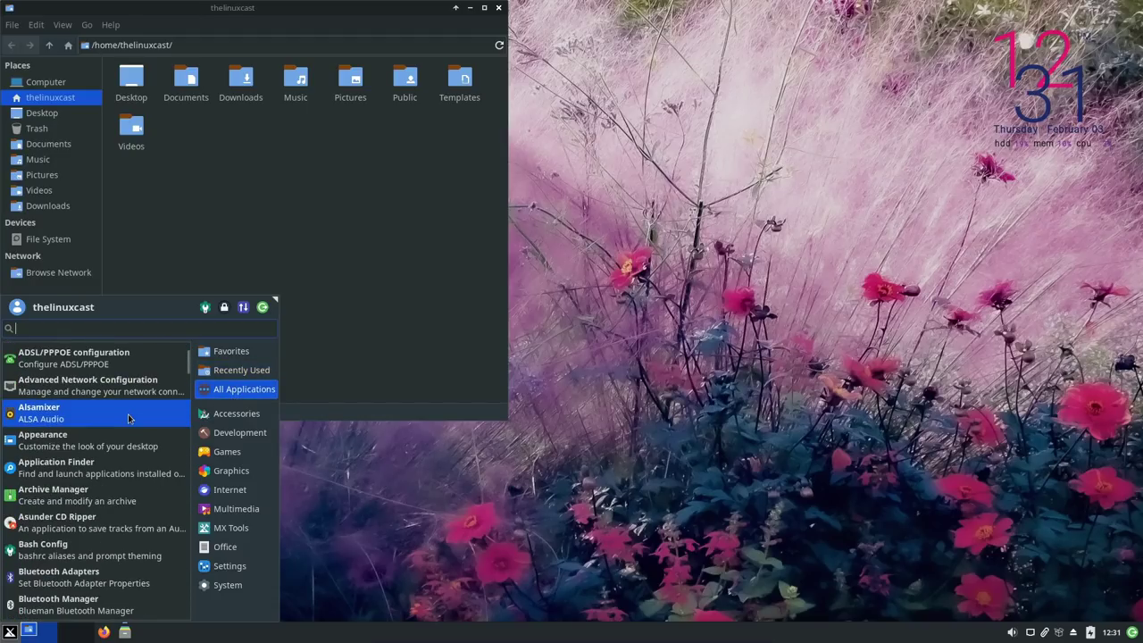
scroll(128, 418, down, 5)
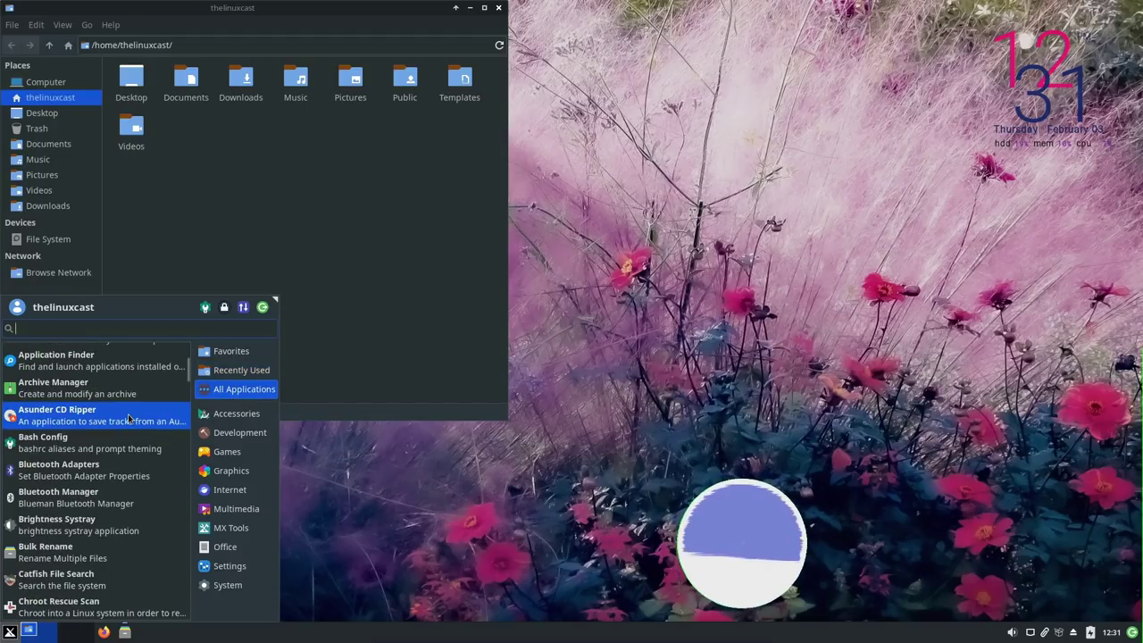
scroll(129, 418, down, 7)
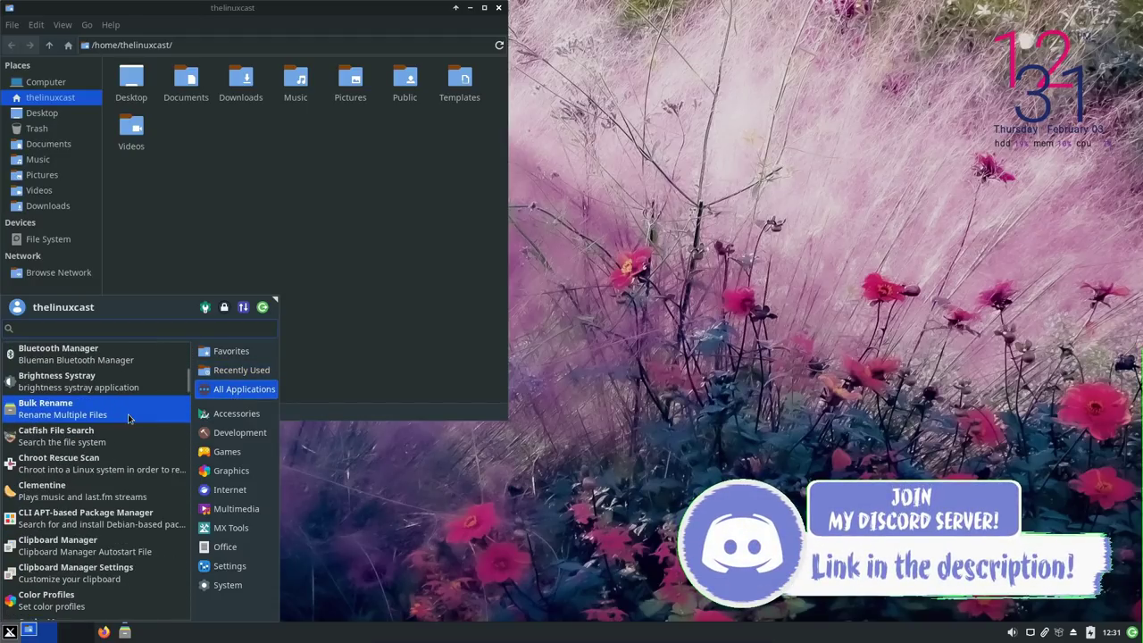
scroll(129, 418, down, 8)
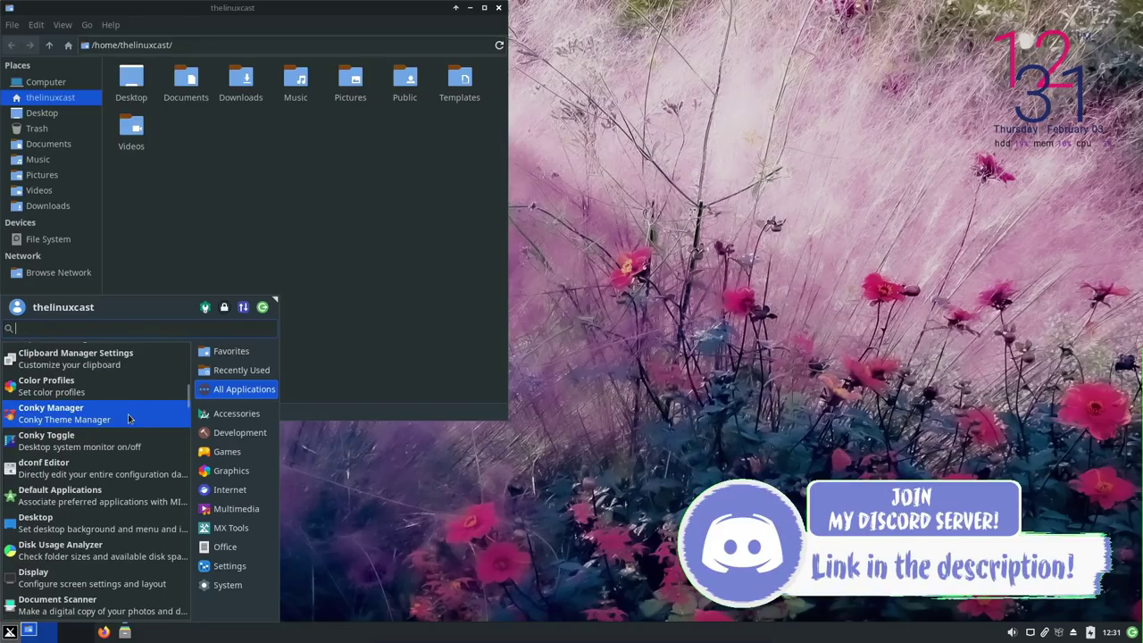
scroll(128, 418, down, 6)
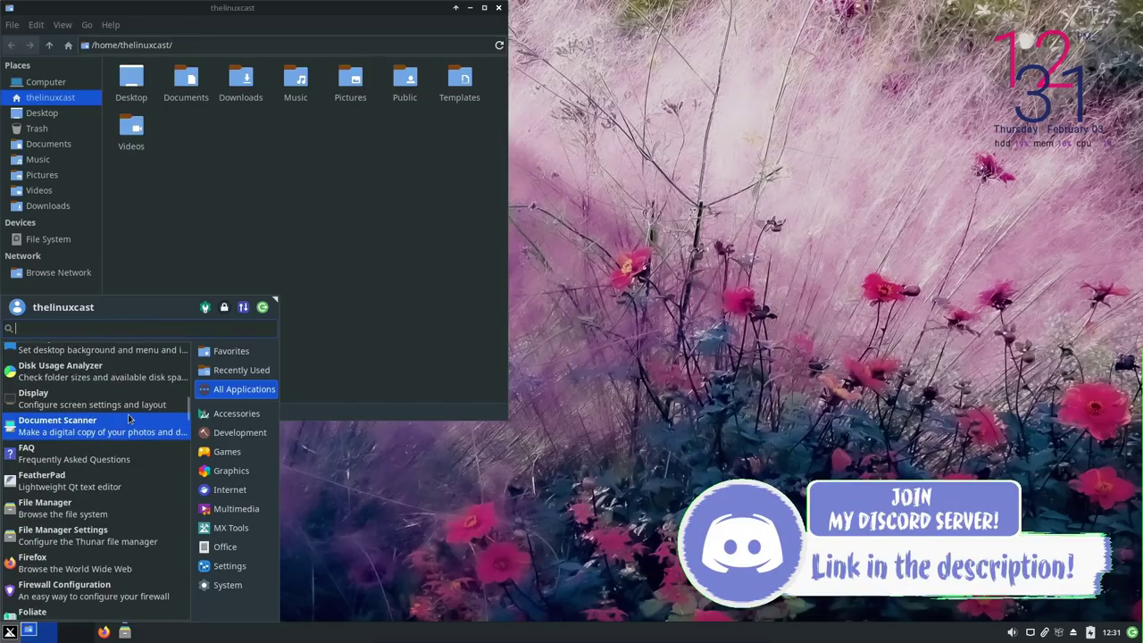
scroll(128, 417, down, 8)
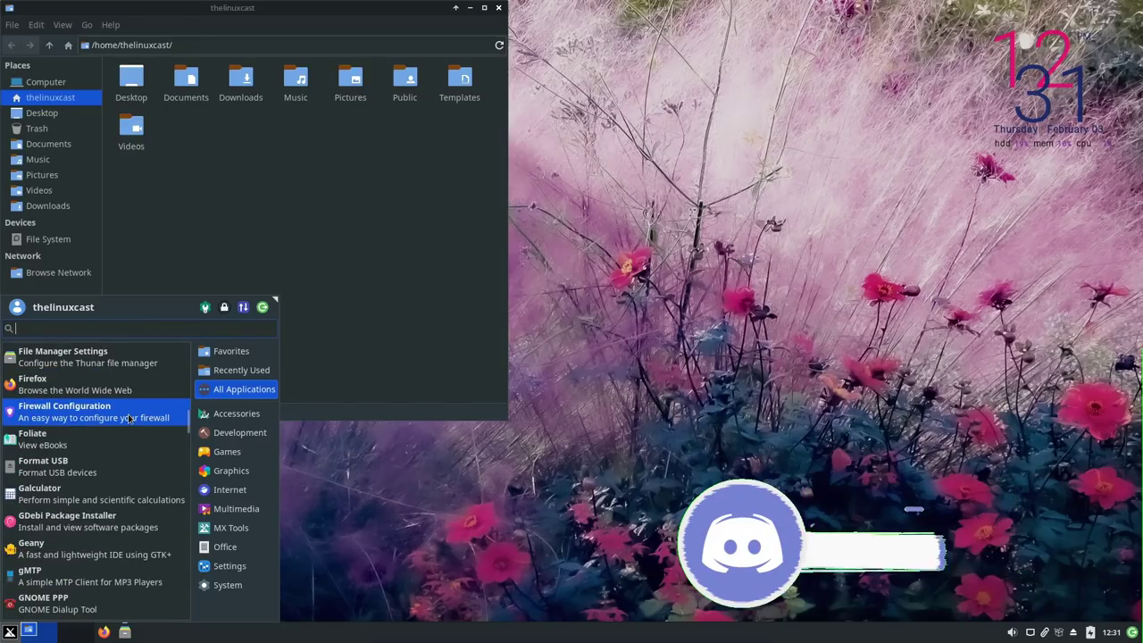
scroll(128, 418, down, 8)
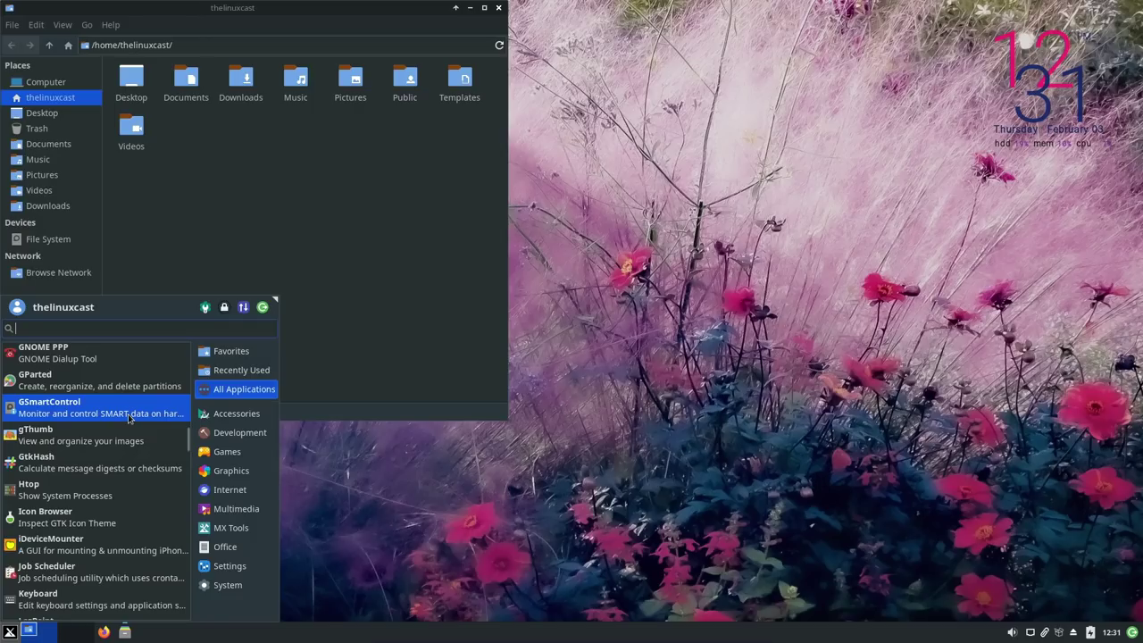
scroll(128, 417, down, 12)
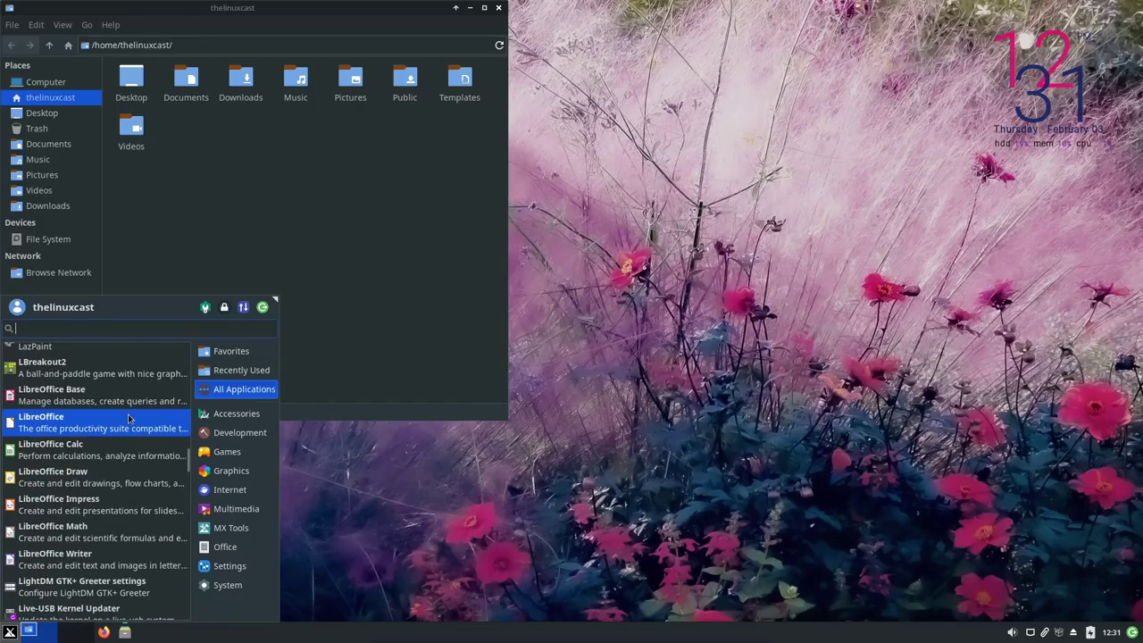
scroll(128, 418, down, 10)
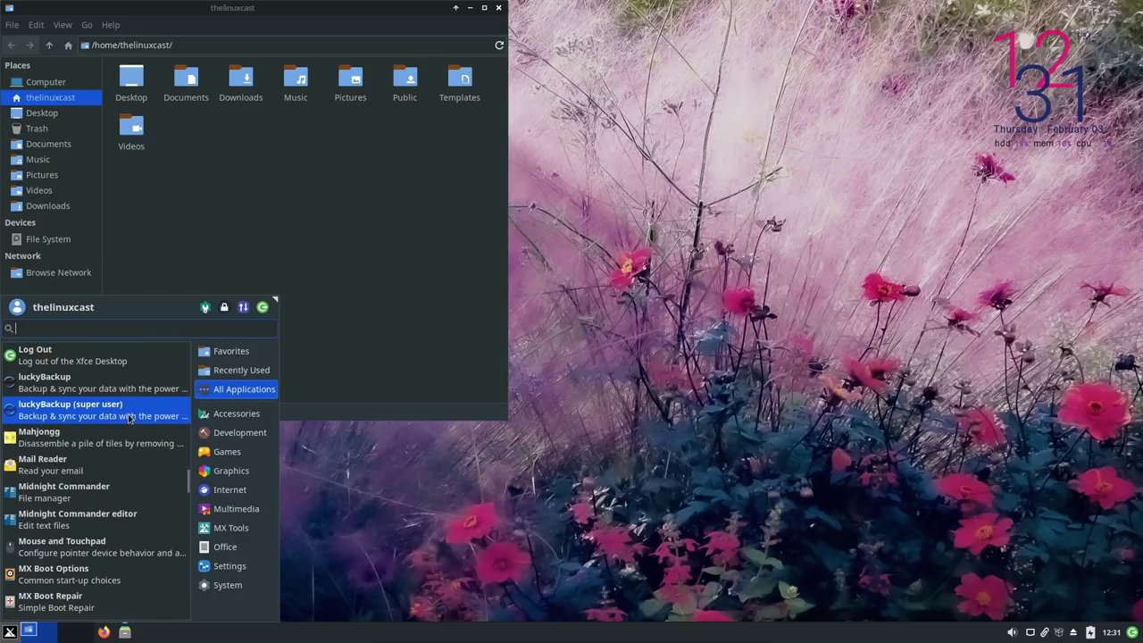
scroll(128, 416, down, 3)
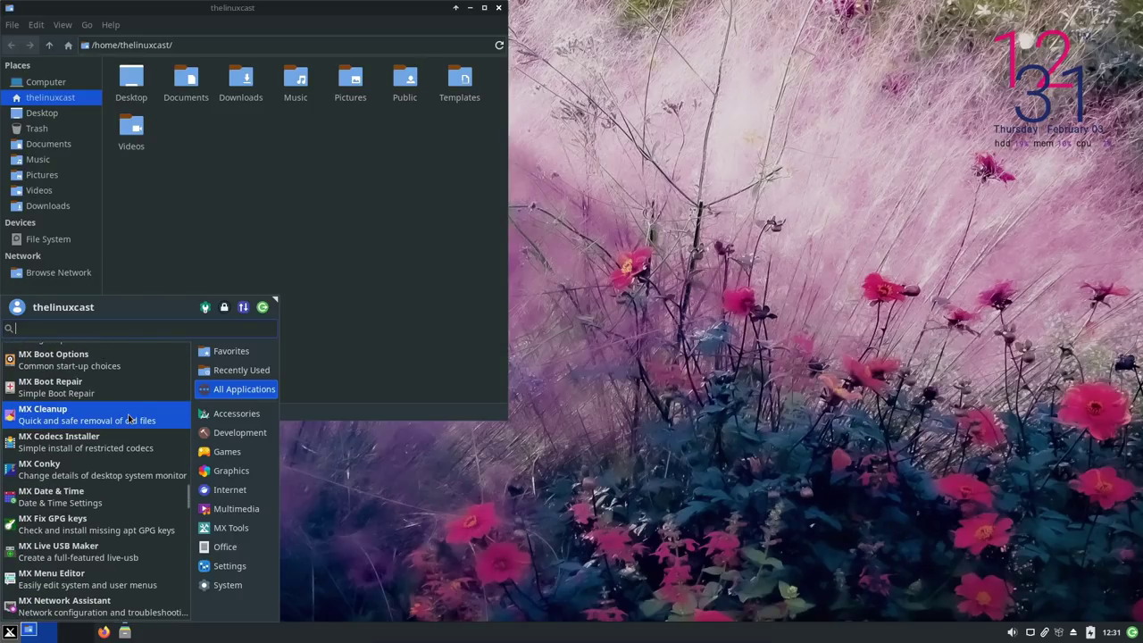
scroll(127, 416, down, 7)
scroll(127, 416, down, 6)
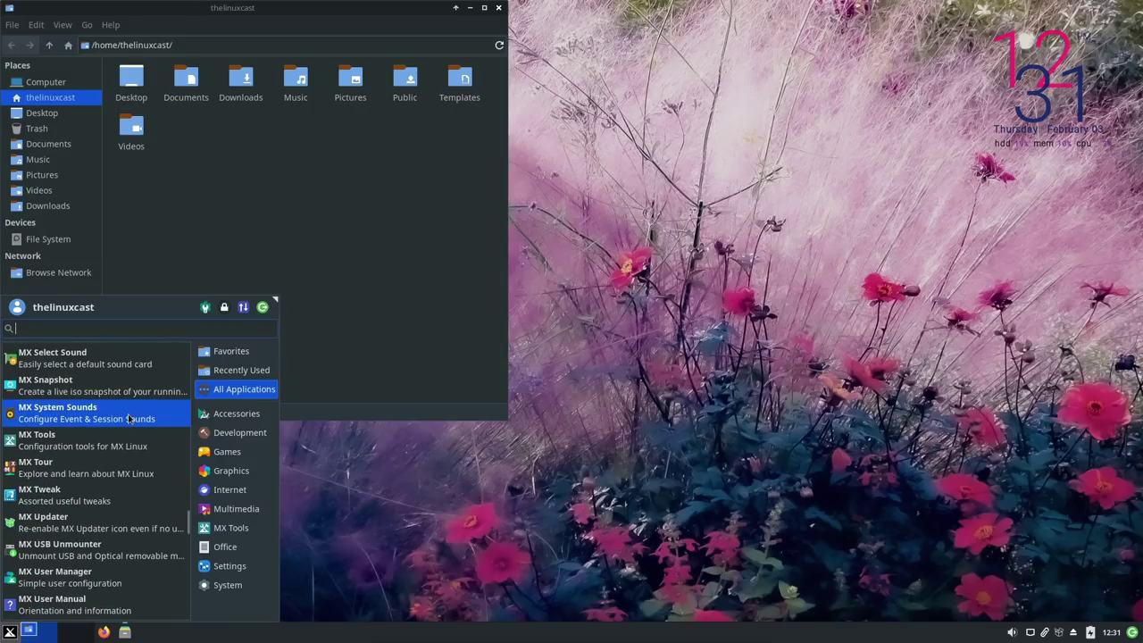
scroll(128, 417, down, 10)
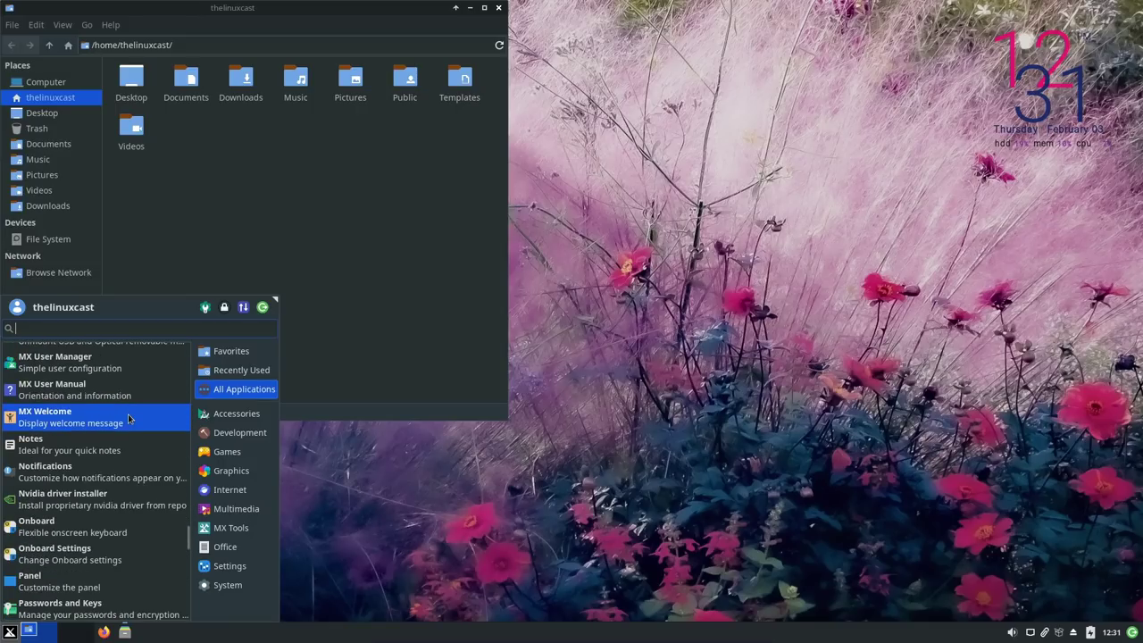
scroll(128, 416, down, 2)
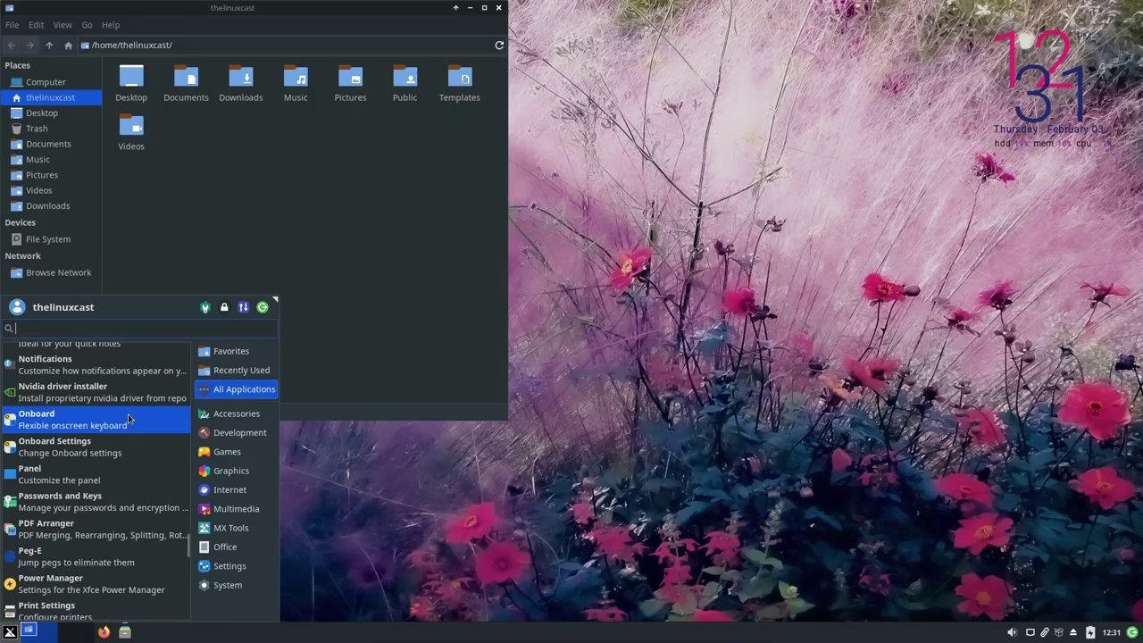
scroll(128, 415, down, 6)
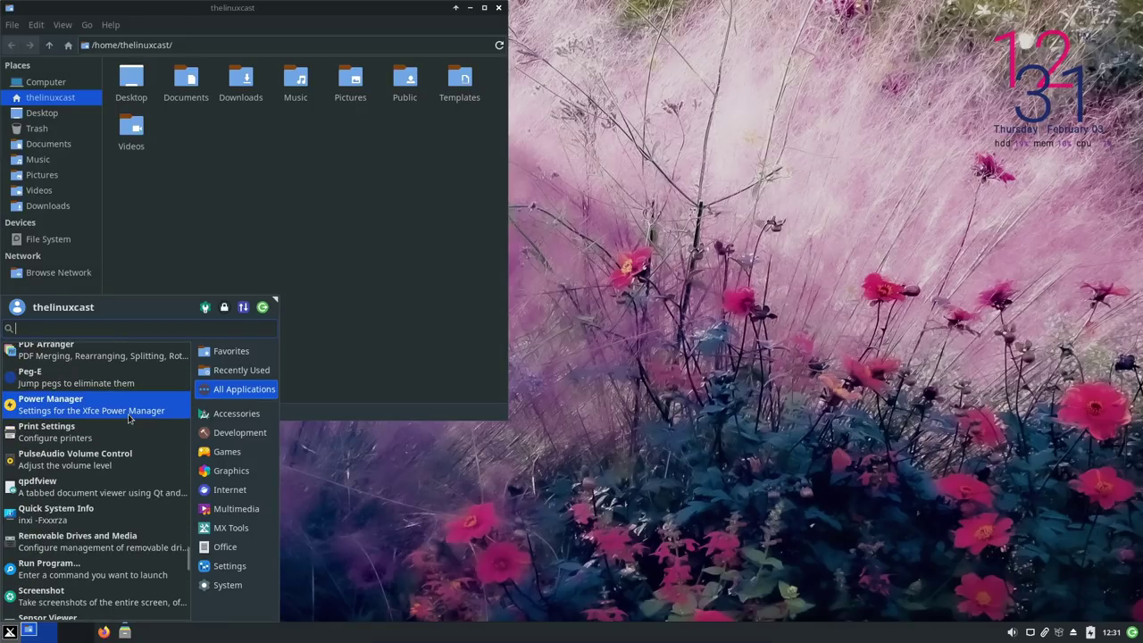
scroll(128, 417, down, 8)
scroll(128, 417, down, 5)
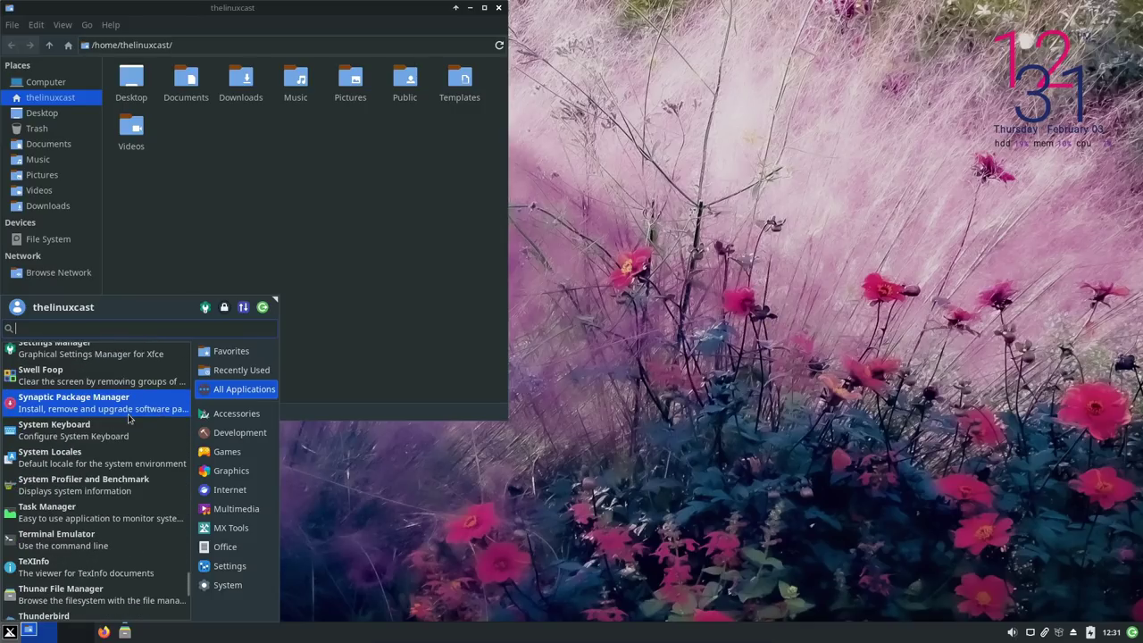
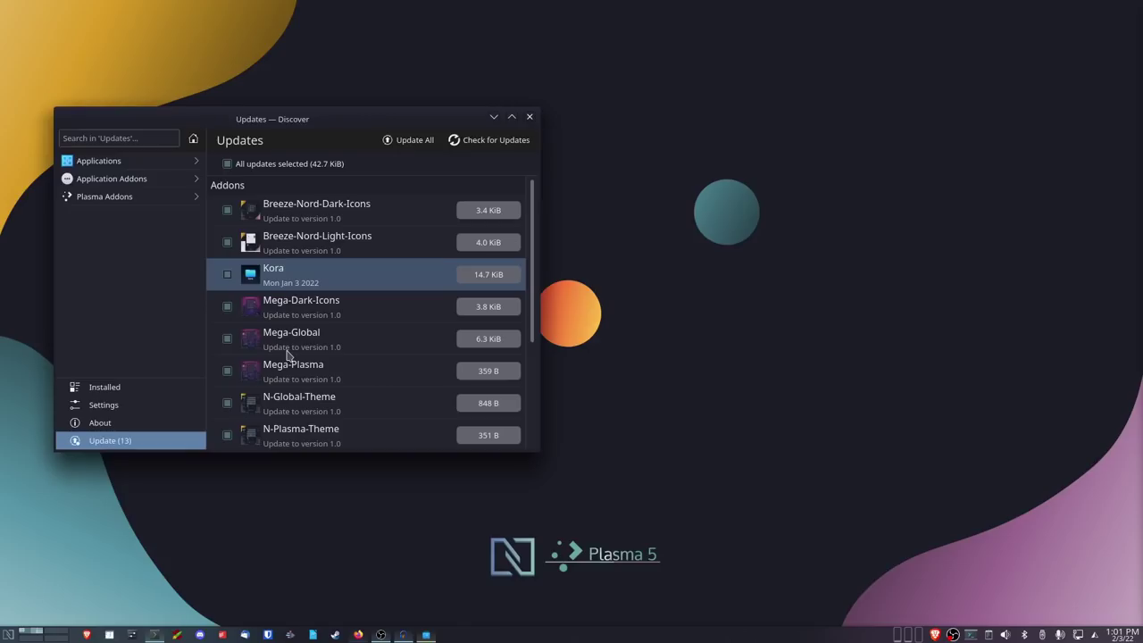
Close Discover, briefly type 'sudo apt install' in a Konsole terminal, then show the application launcher
click(529, 116)
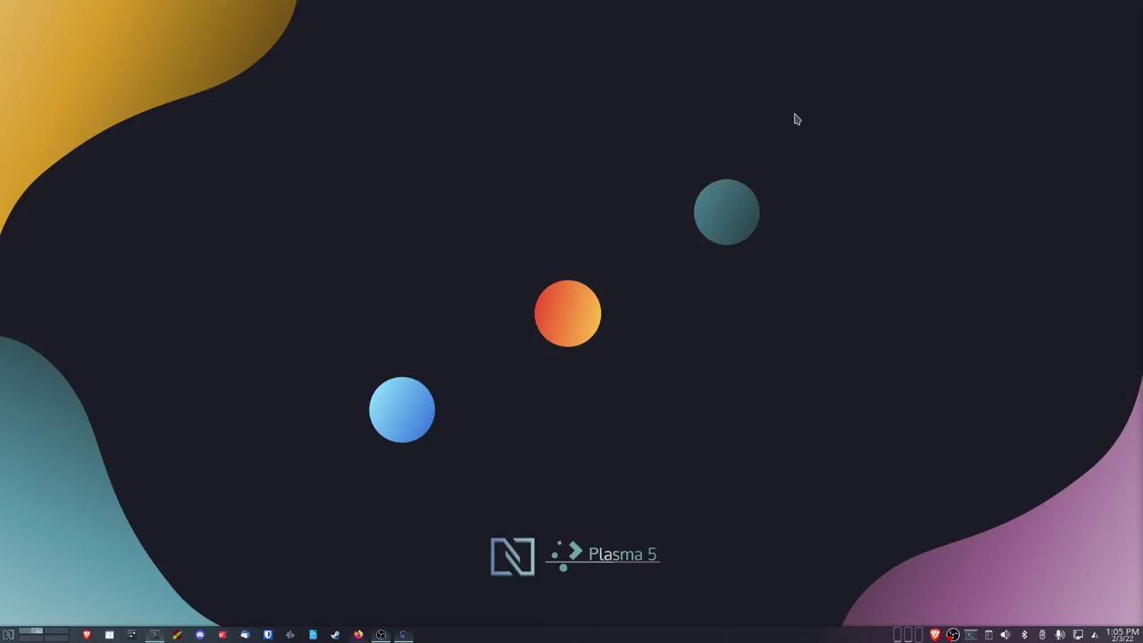
key(ctrl+alt+t)
text(sudo apt install)
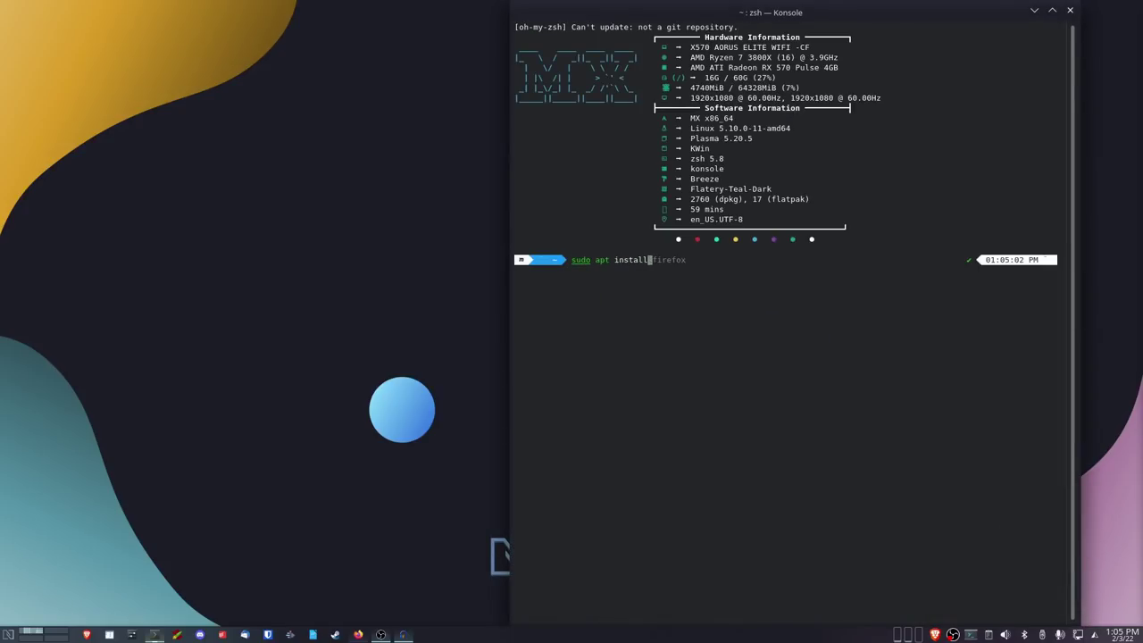
key(alt+F4)
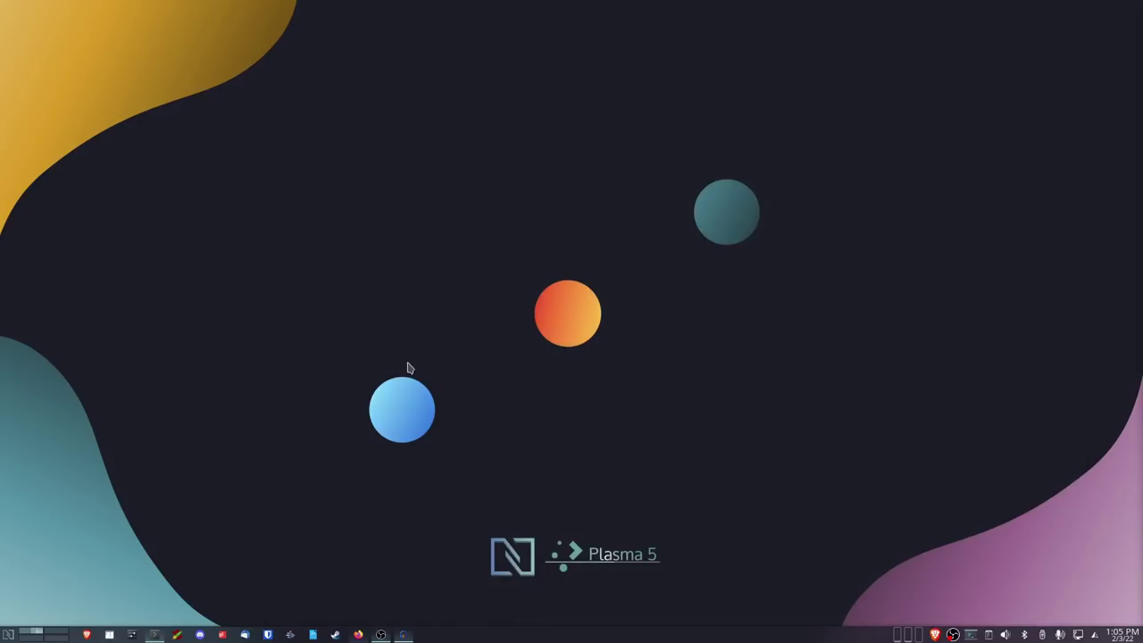
click(8, 634)
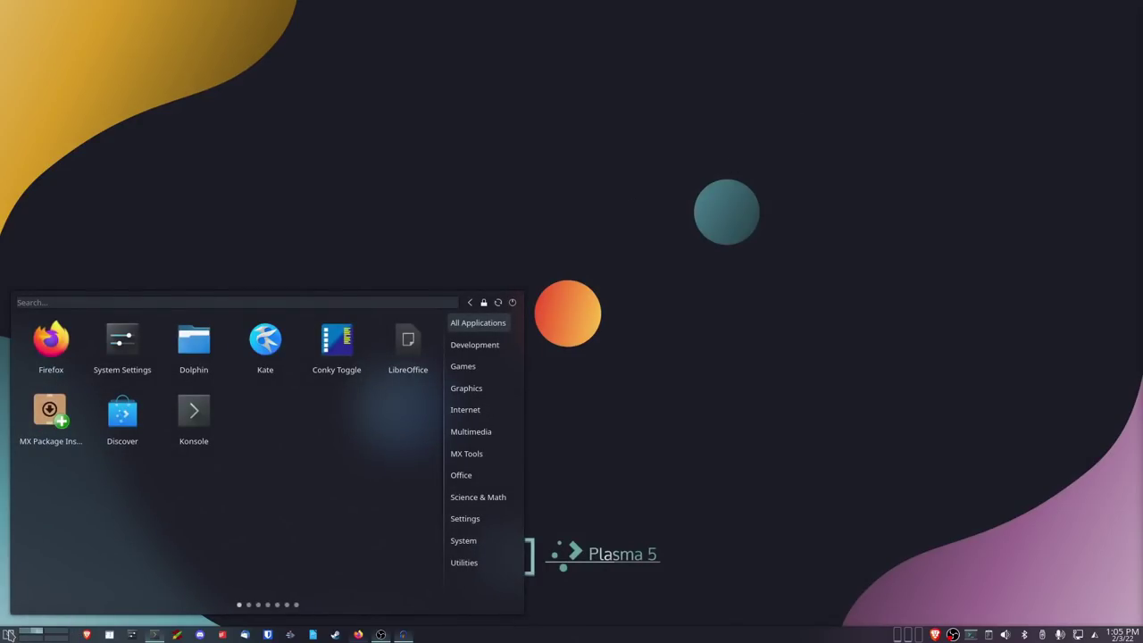
click(149, 416)
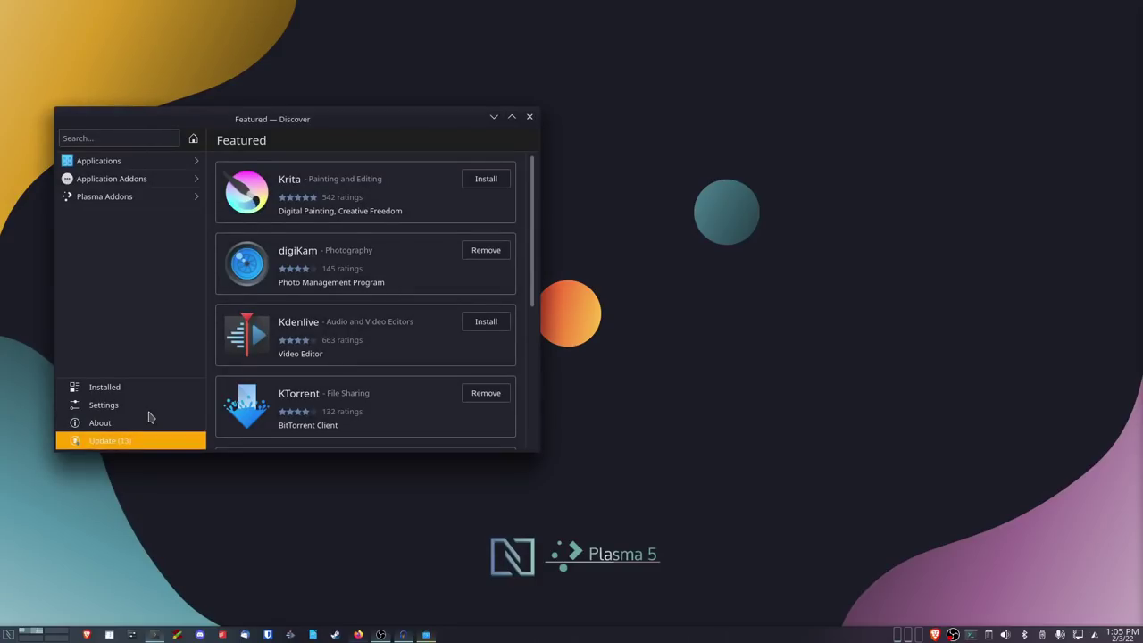
click(530, 119)
click(7, 634)
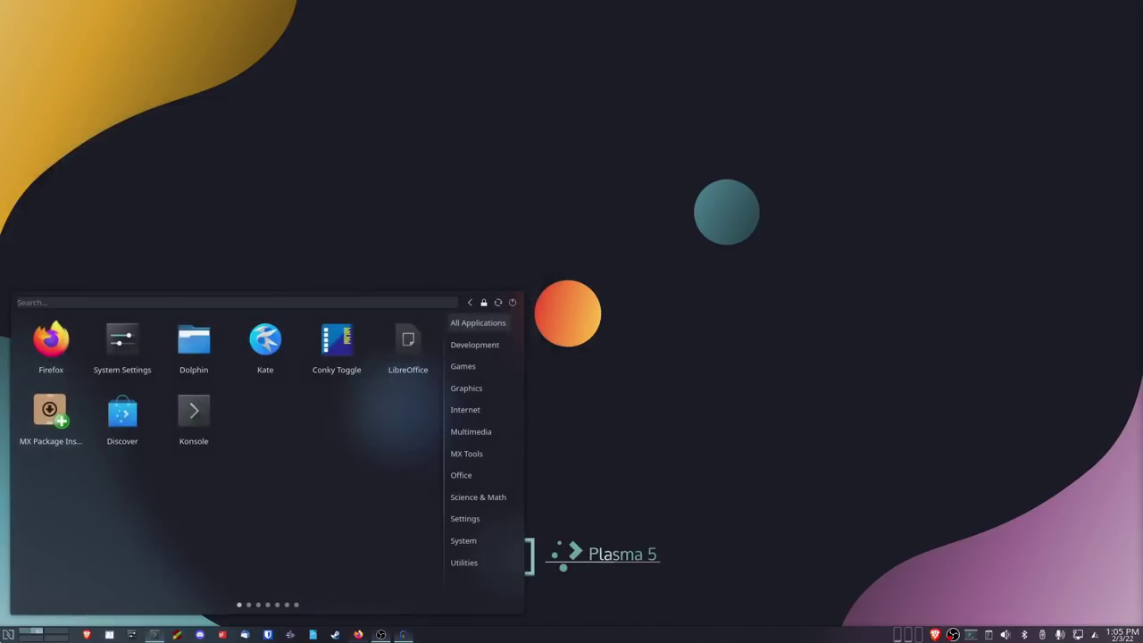
Launch MX Package Installer from a 'packa' launcher search and authenticate with the administrator password
text(packa)
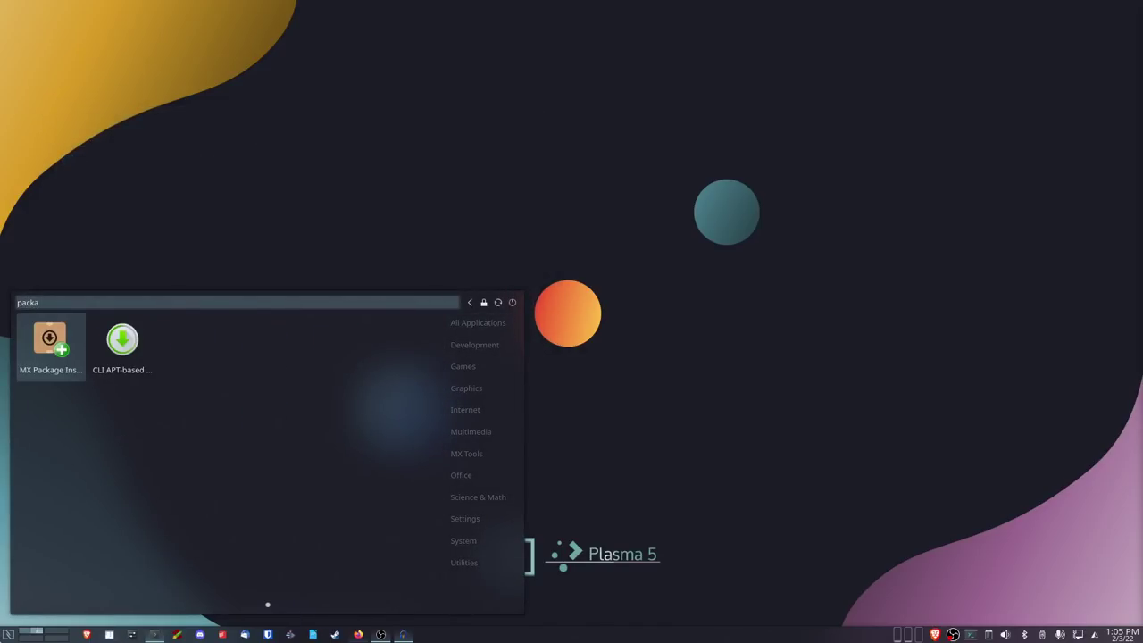
key(Return)
text(a)
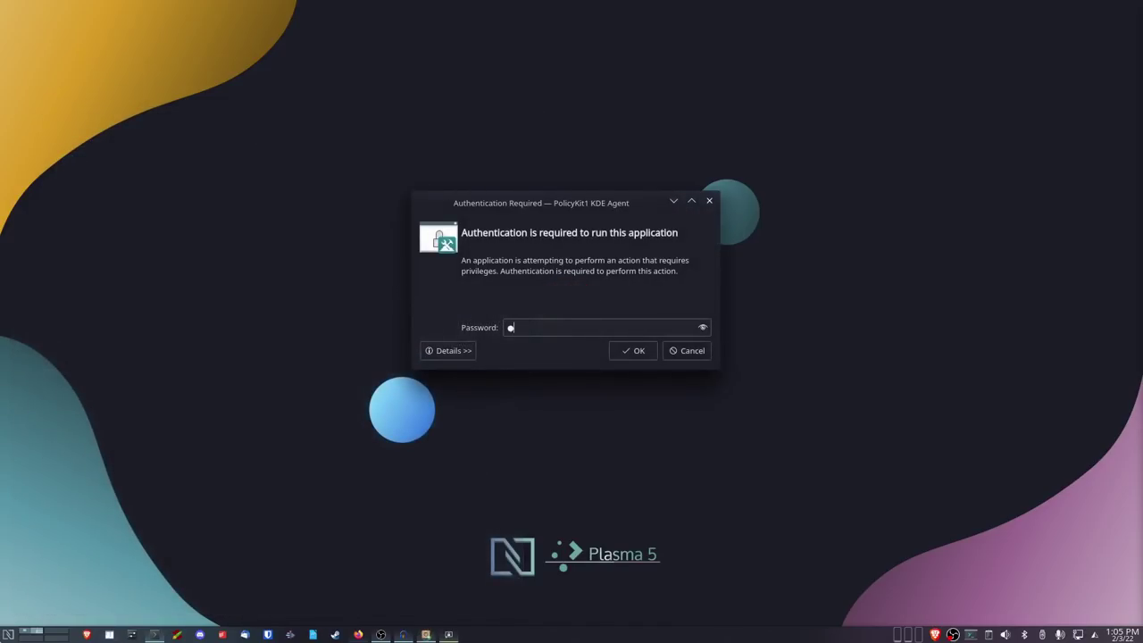
text(aa)
key(Return)
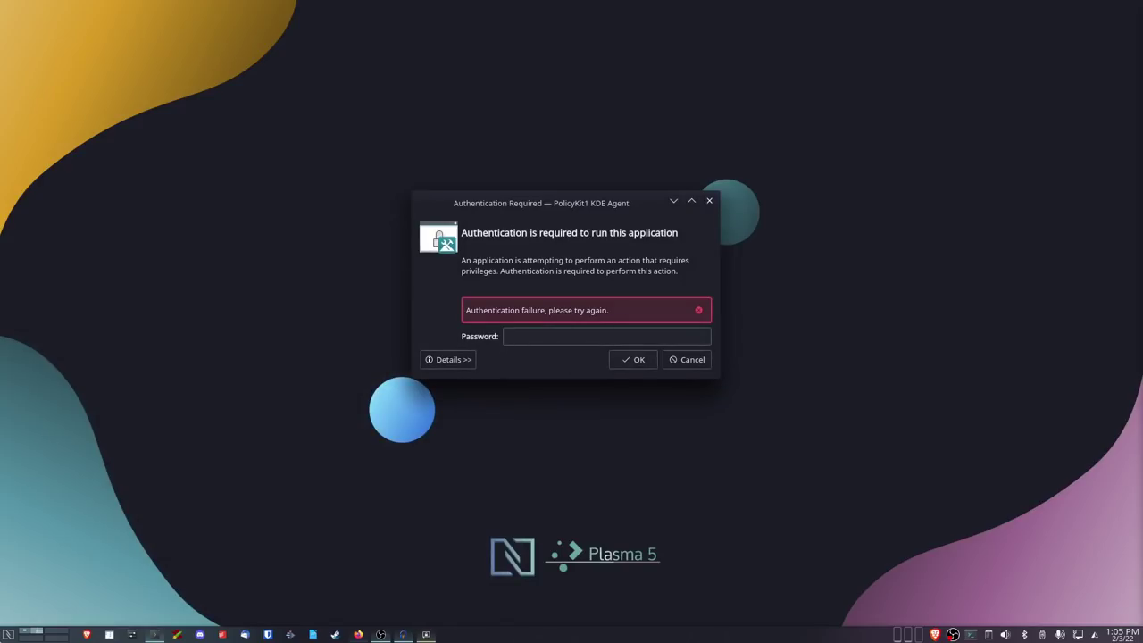
text(a)
key(Return)
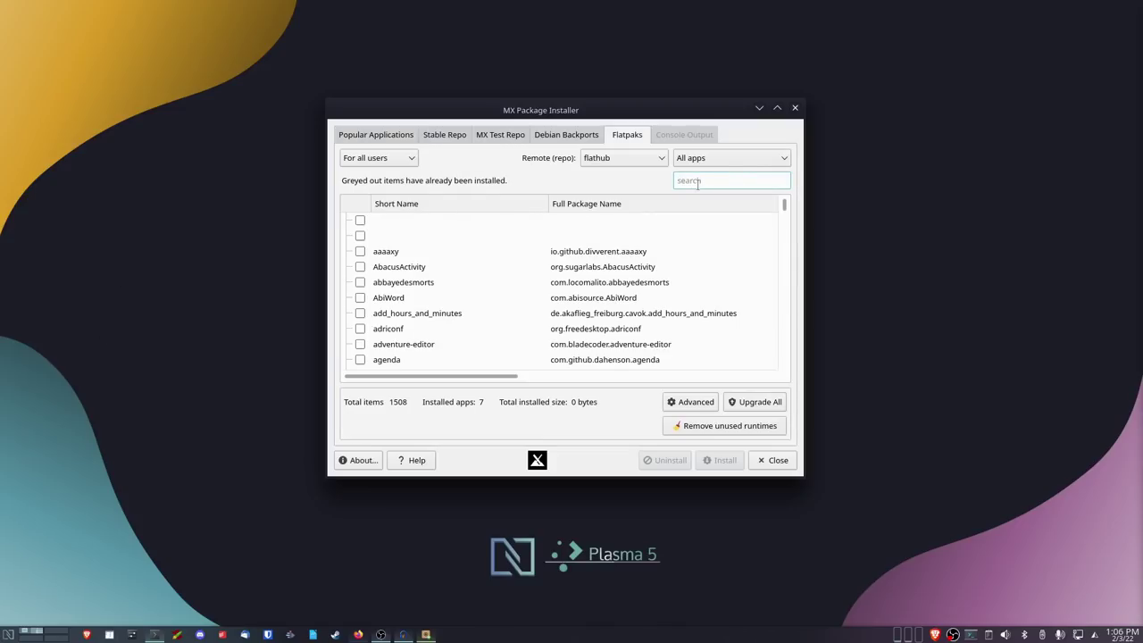
Search 'obs' among Flatpaks, then view the matches on the Popular Applications tab
text(obs)
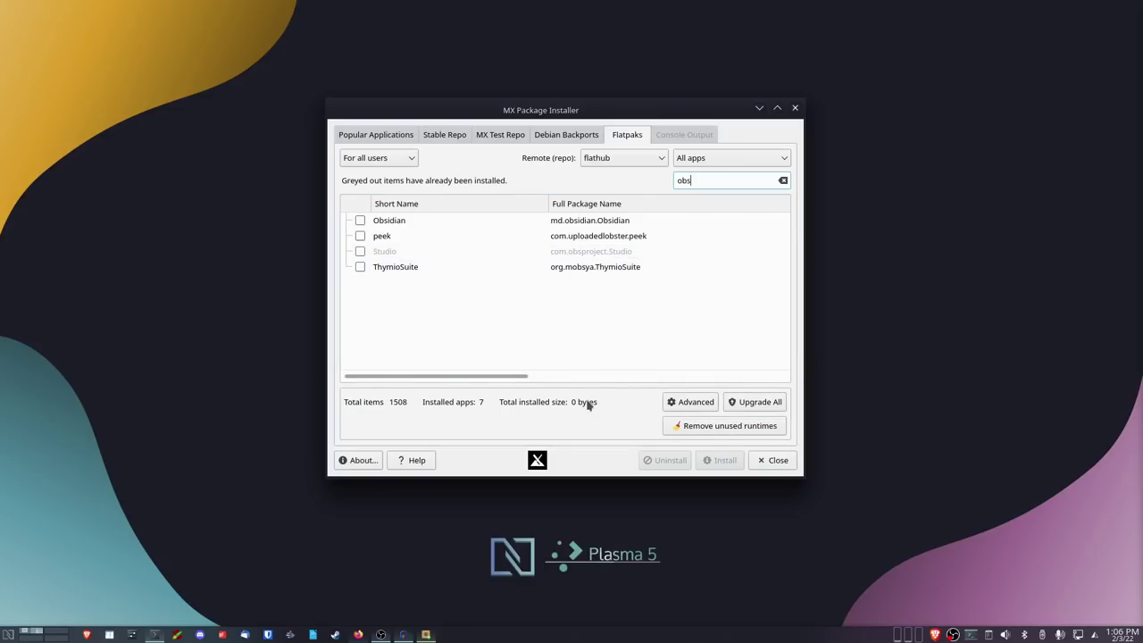
click(408, 133)
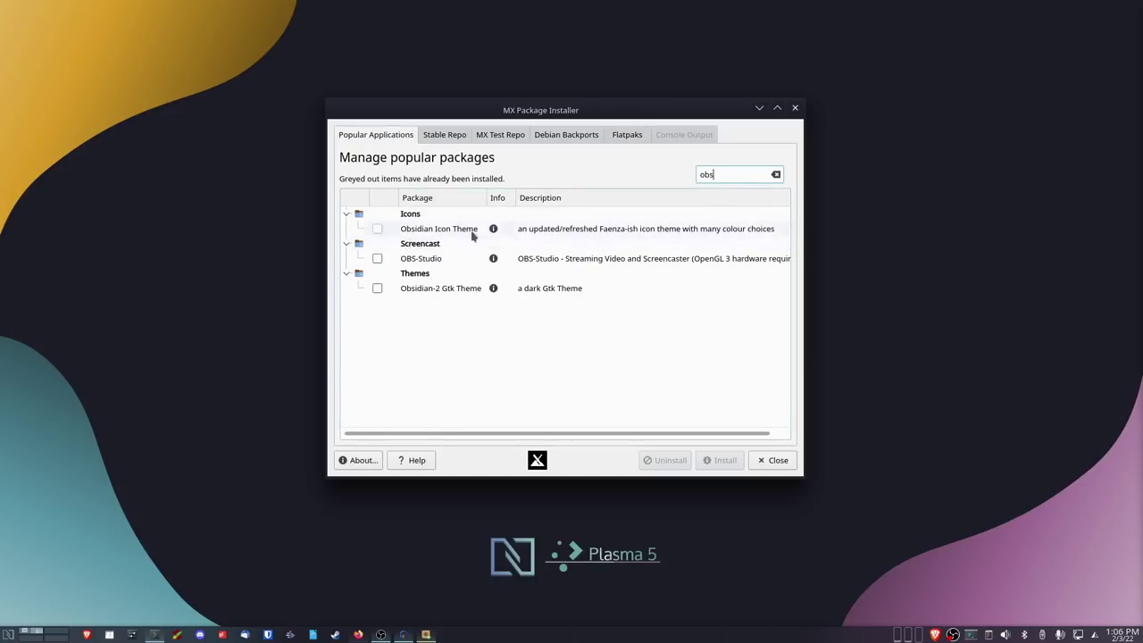
Clear the 'obs' search on the Popular Applications tab
click(776, 174)
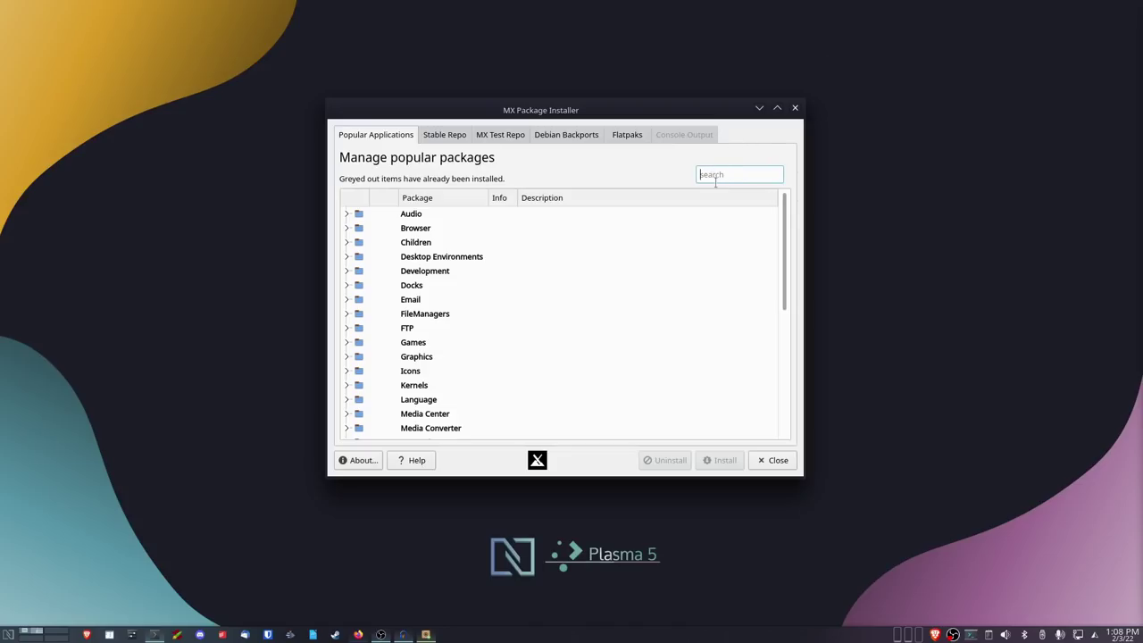
Search for 'alacritty' and look for it in the Stable Repo tab
text(alacritty)
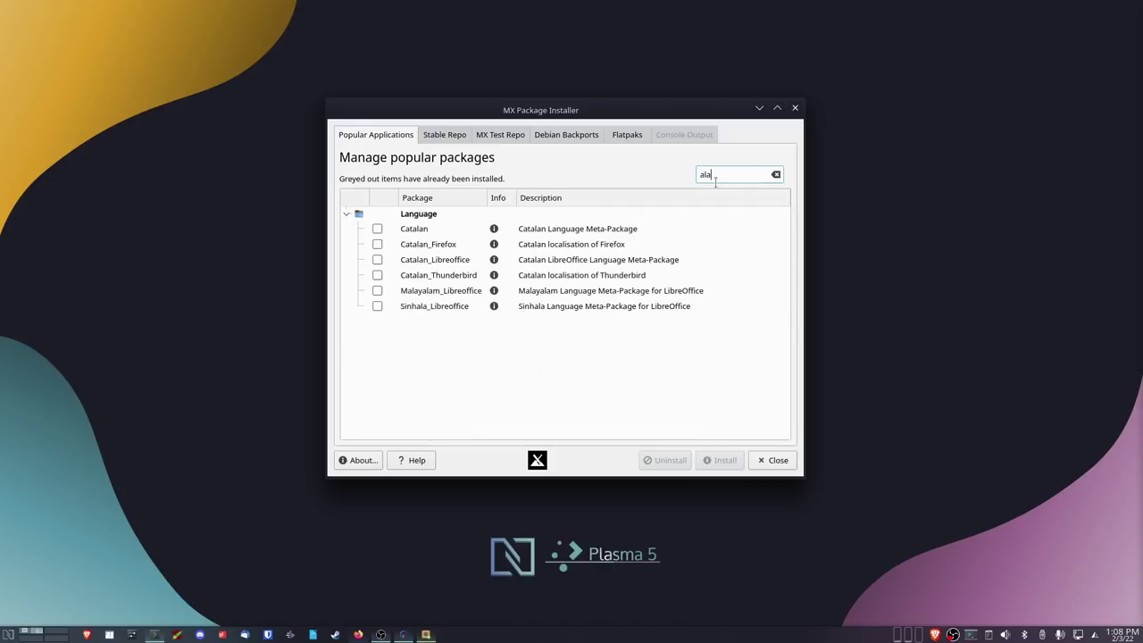
click(458, 136)
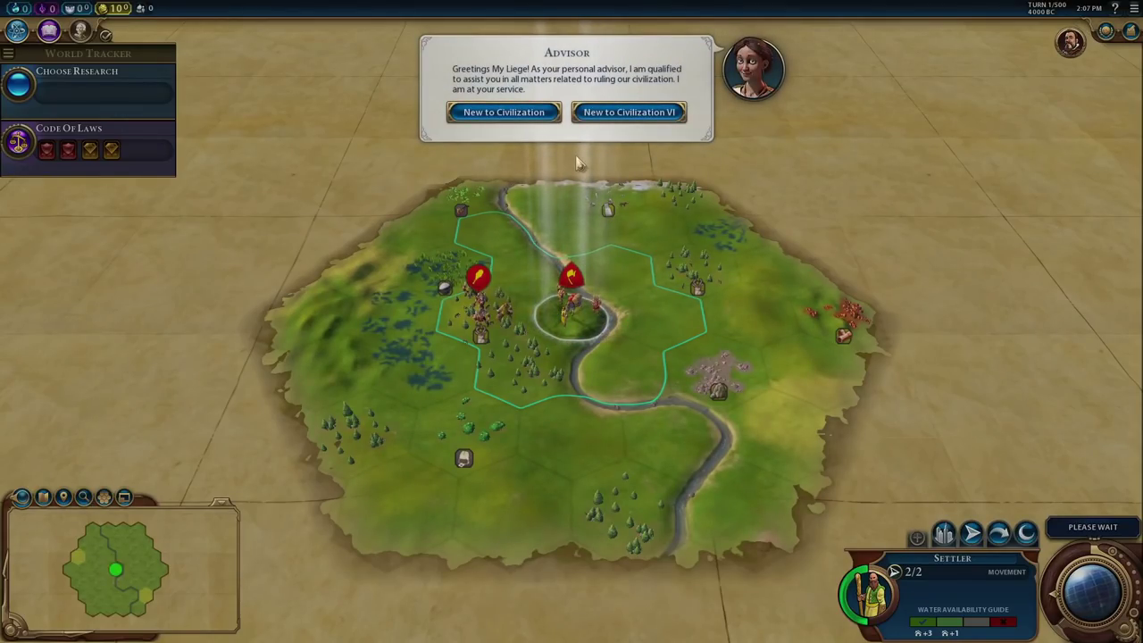
Answer 'New to Civilization VI' on the advisor popup and found Madrid with the Settler
click(583, 112)
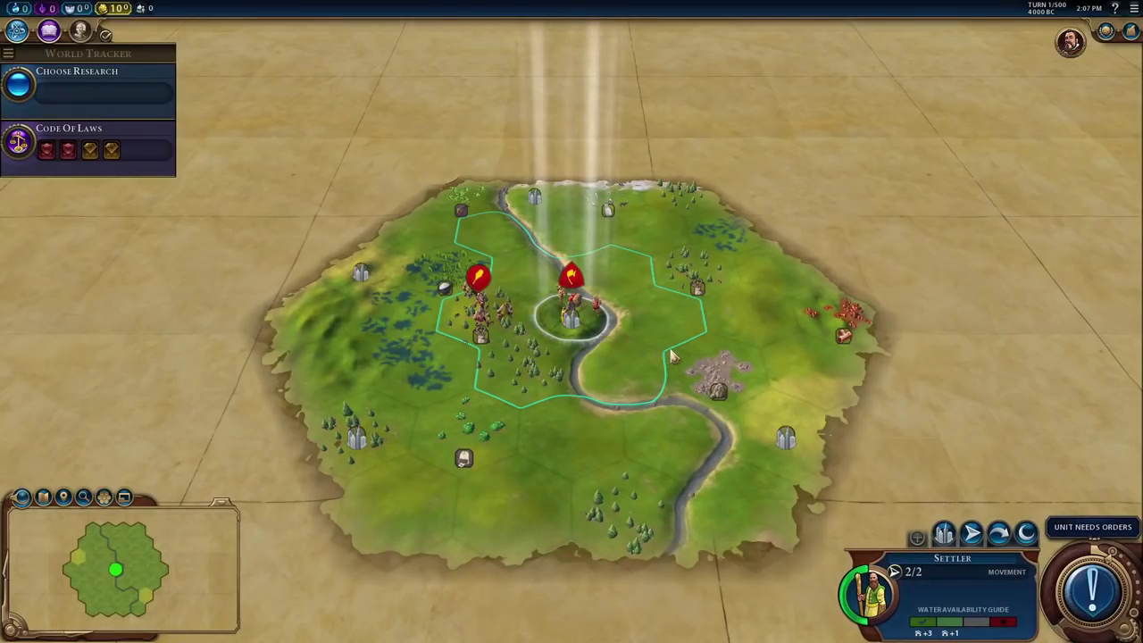
mouse_move(670, 354)
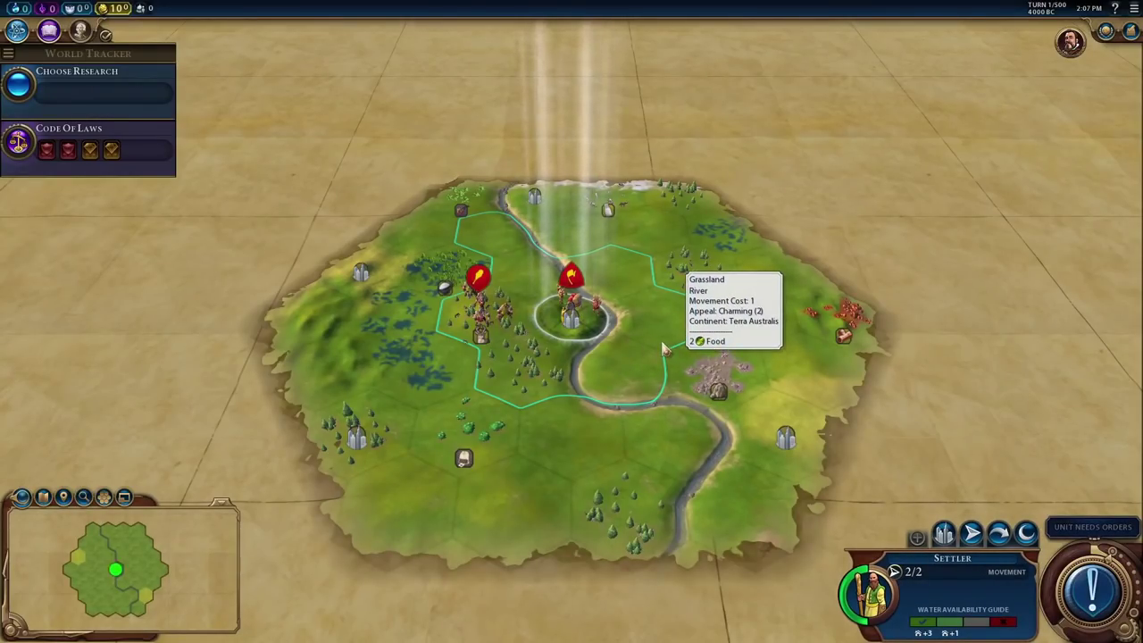
click(943, 533)
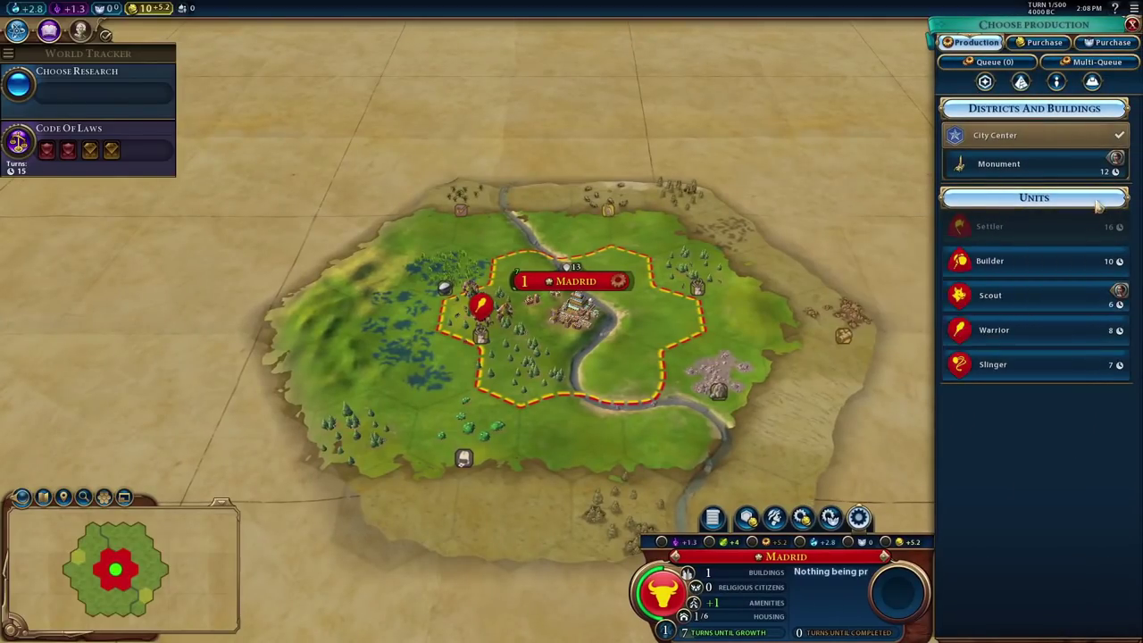
click(1027, 358)
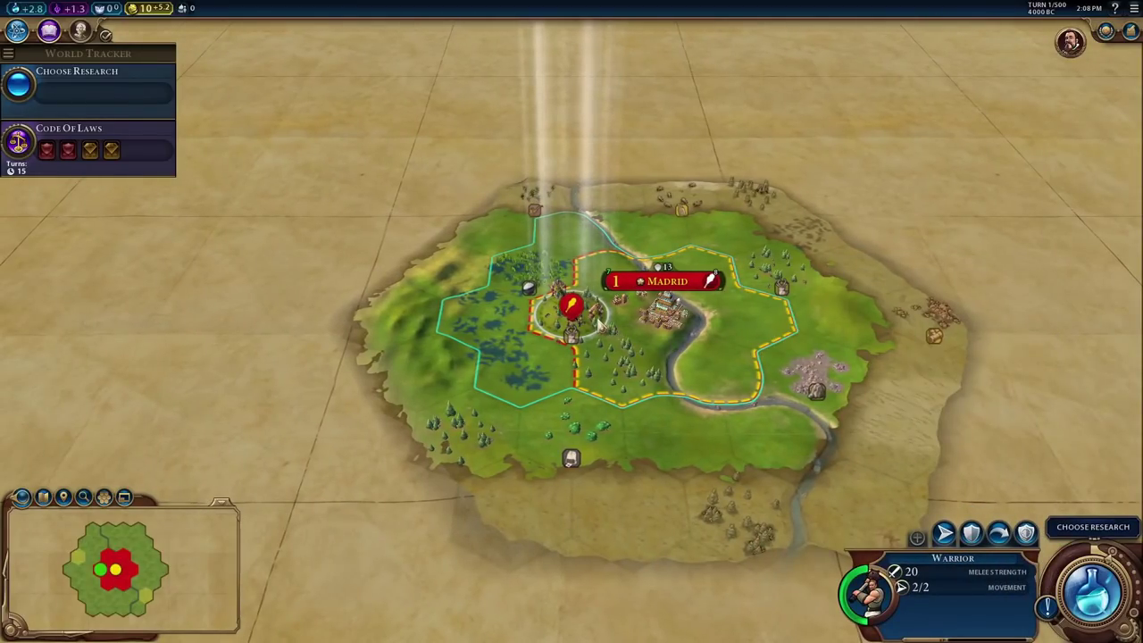
click(1107, 594)
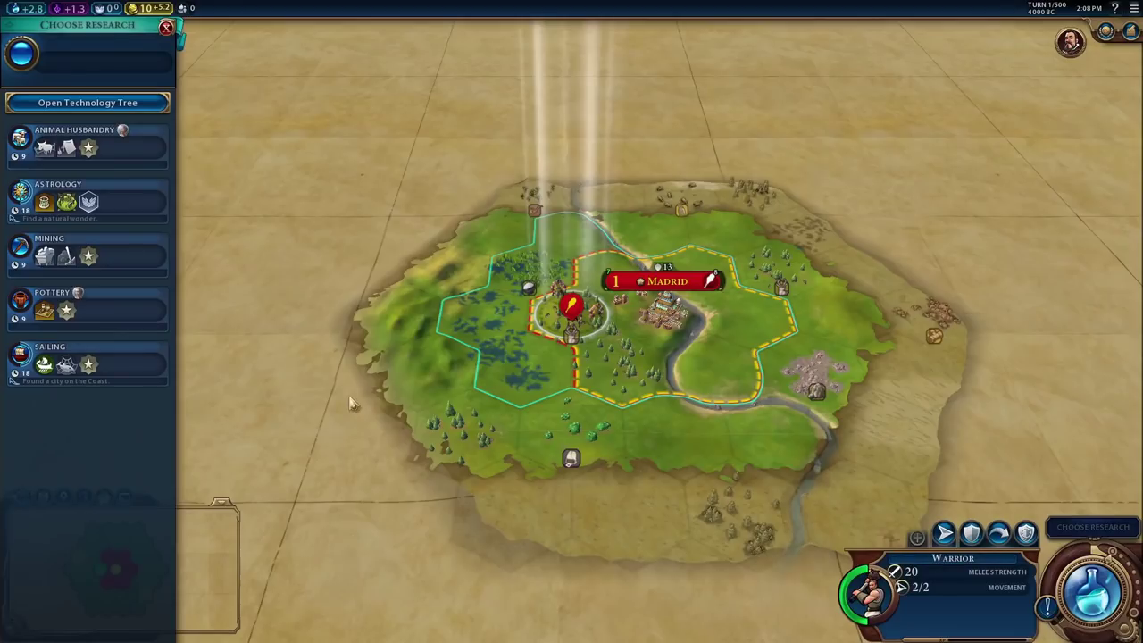
click(101, 254)
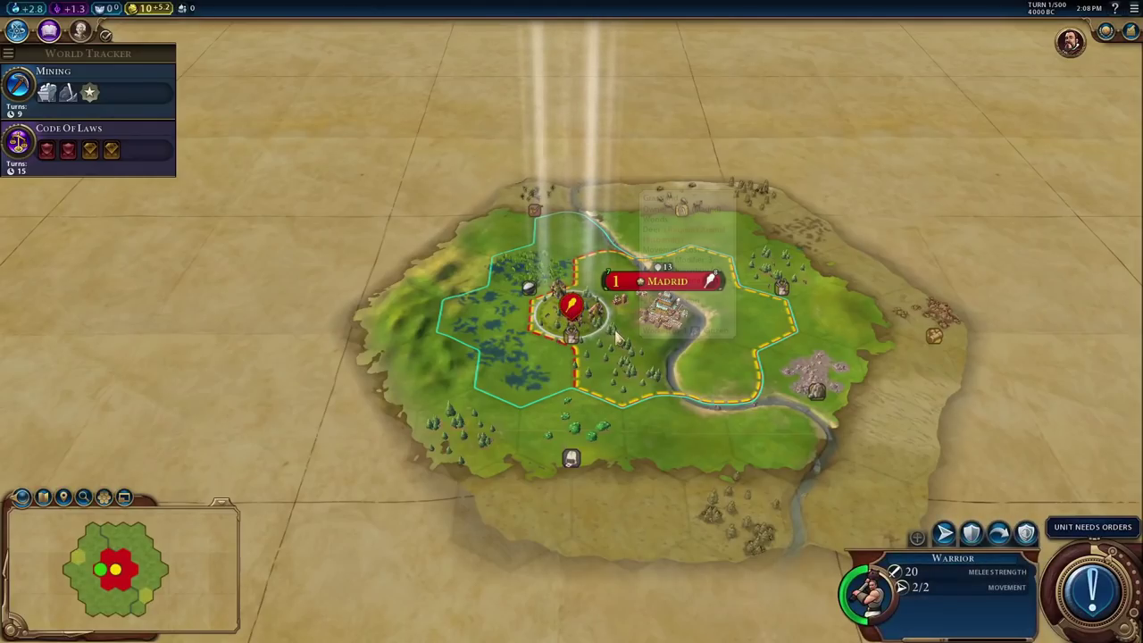
mouse_move(662, 317)
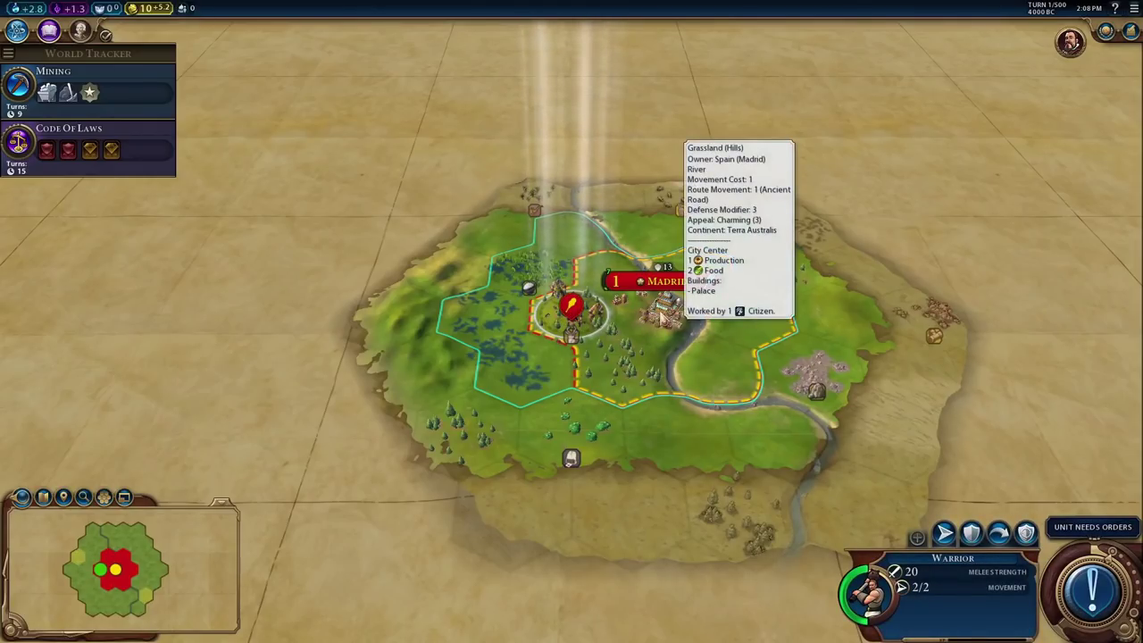
click(663, 318)
mouse_move(663, 319)
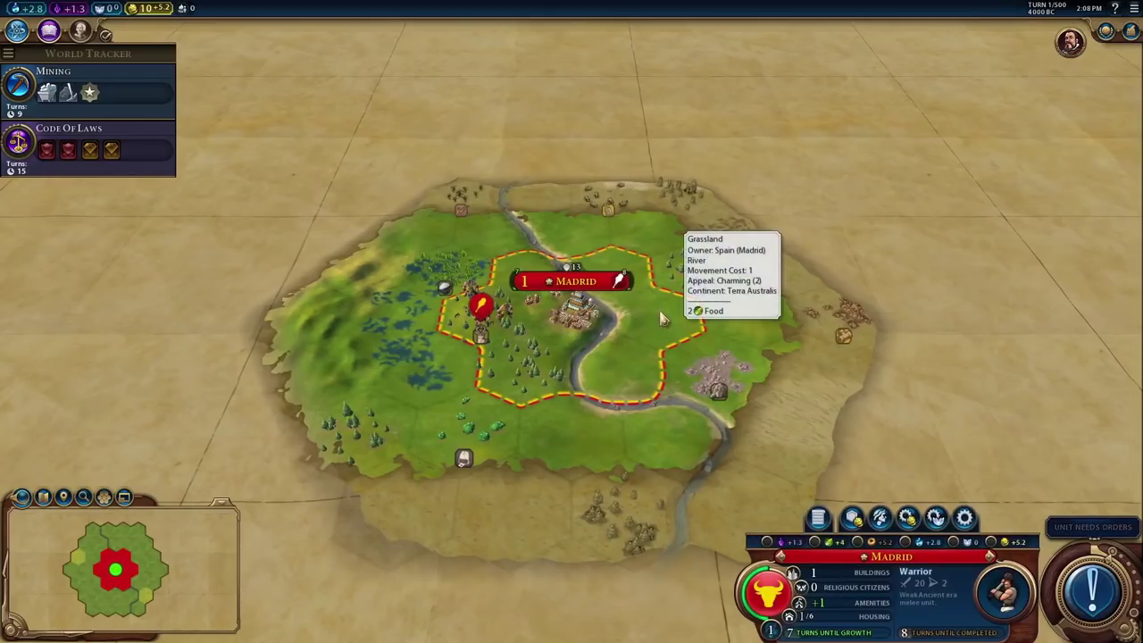
click(482, 308)
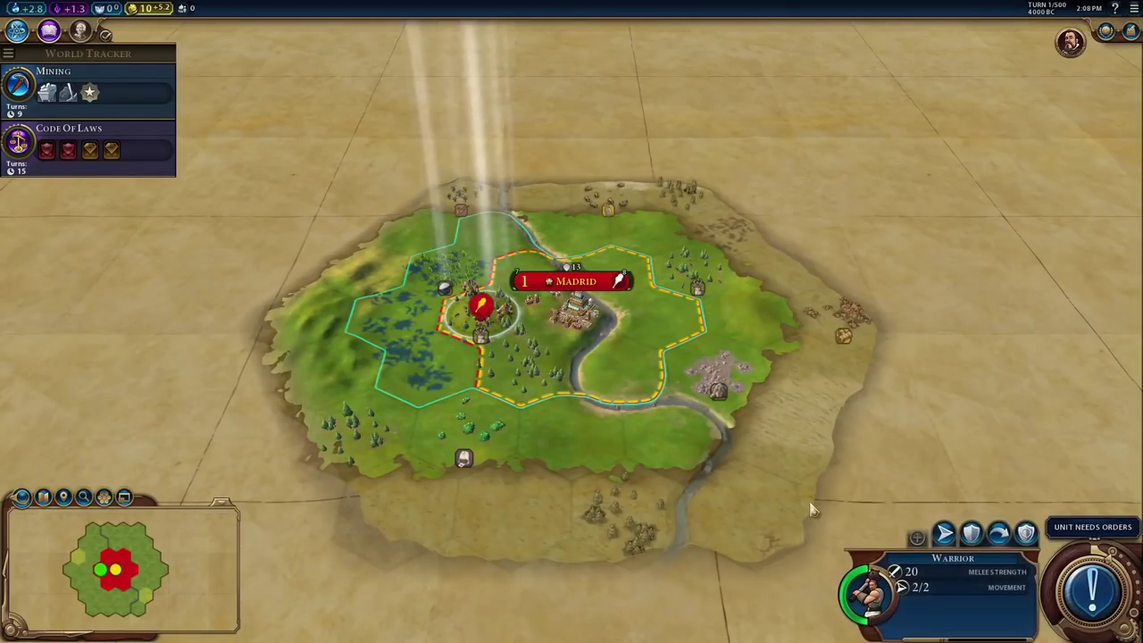
Fortify the Warrior and end the next four turns
click(972, 533)
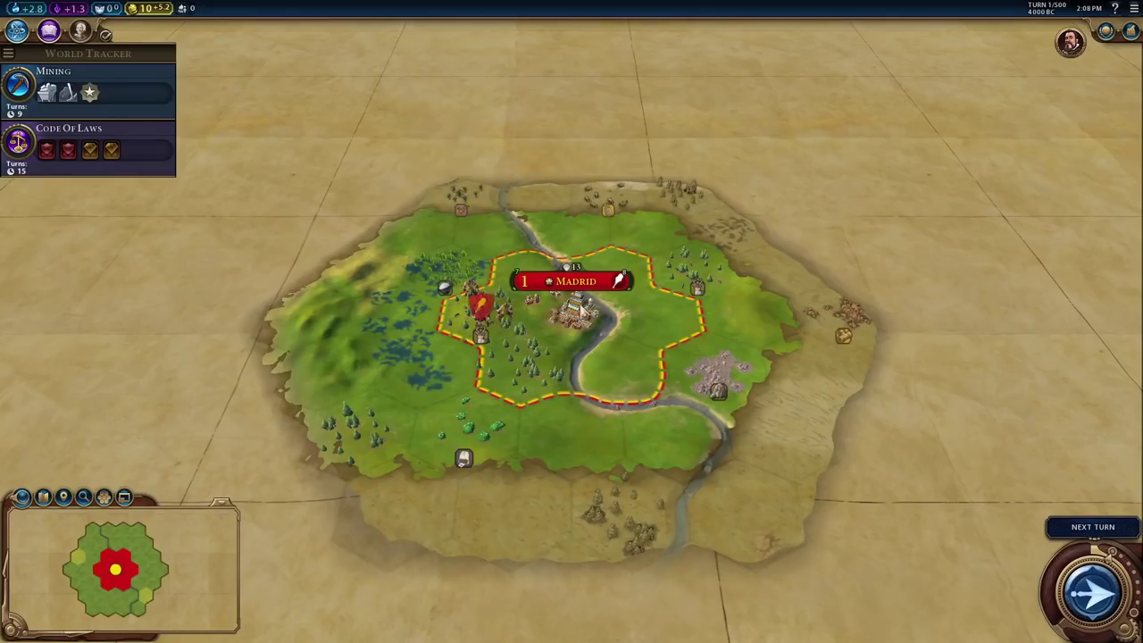
click(1089, 591)
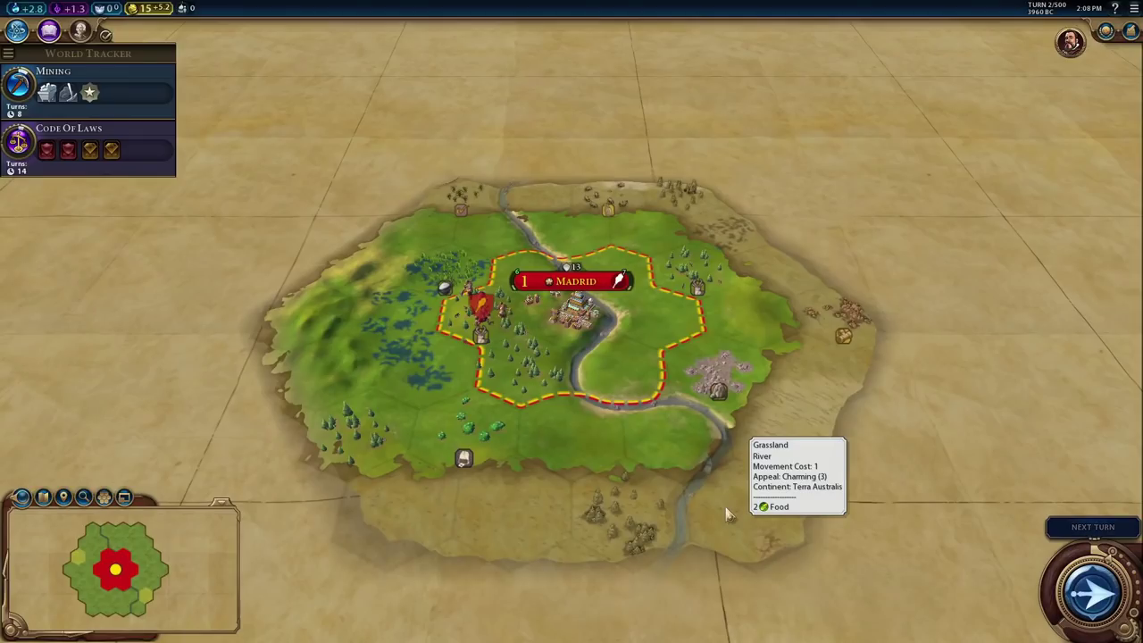
key(Return)
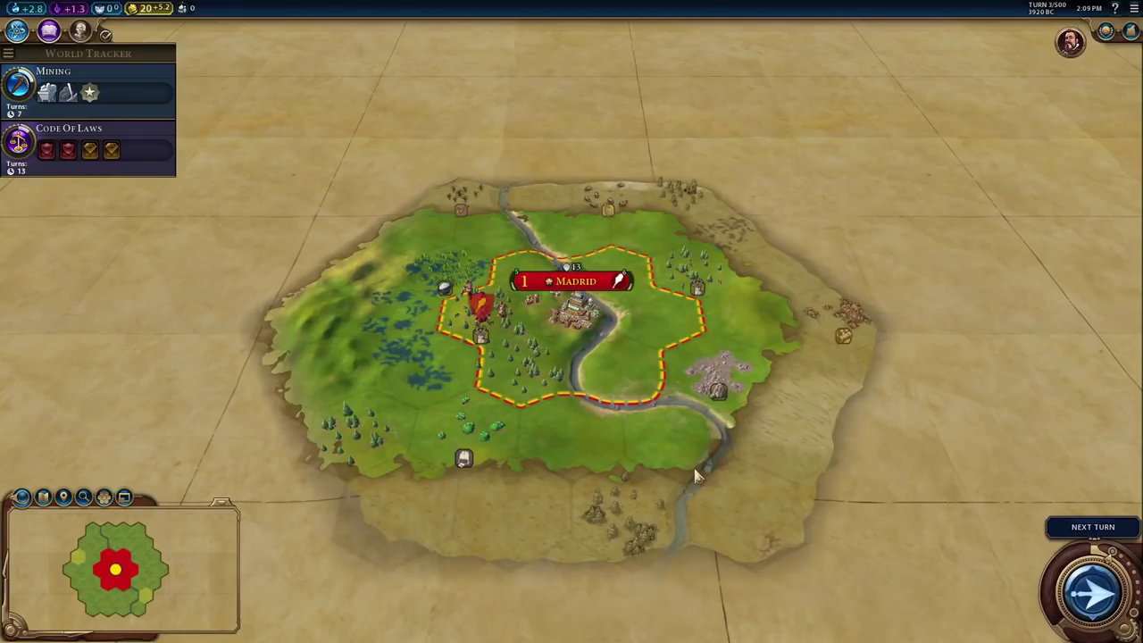
key(Return)
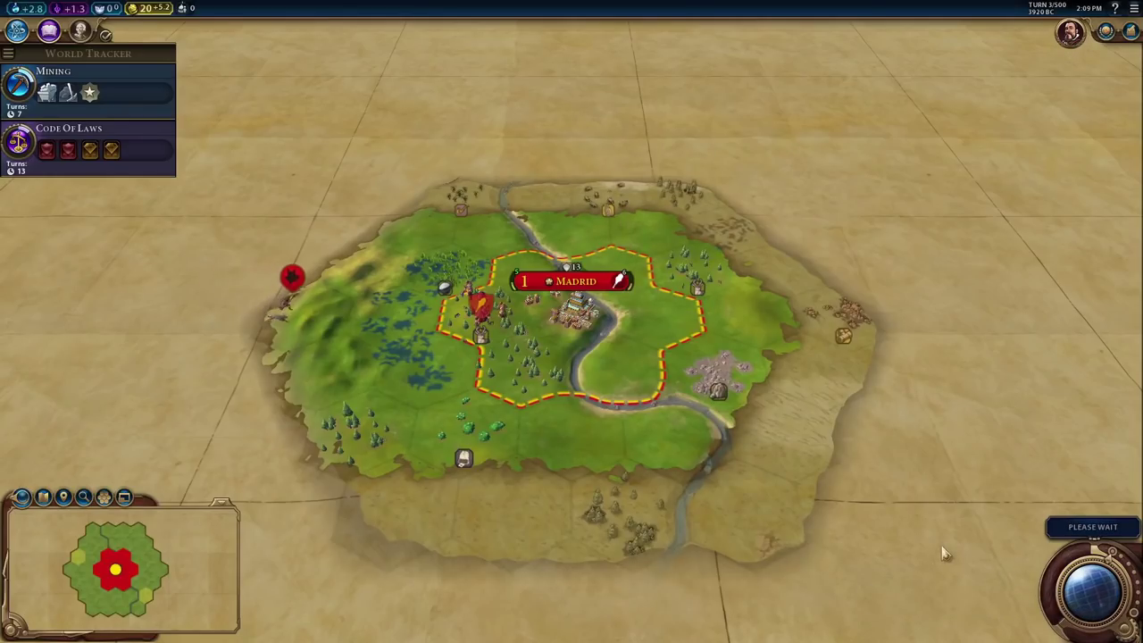
click(1087, 591)
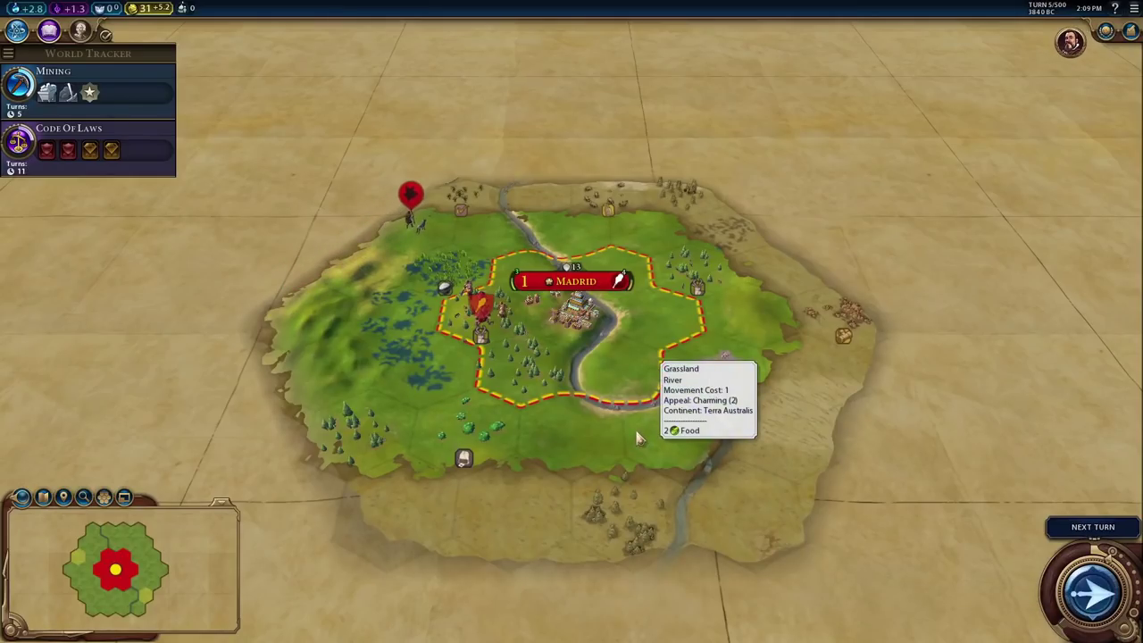
Move the Warrior north of Madrid and keep ending turns until turn 8
click(575, 329)
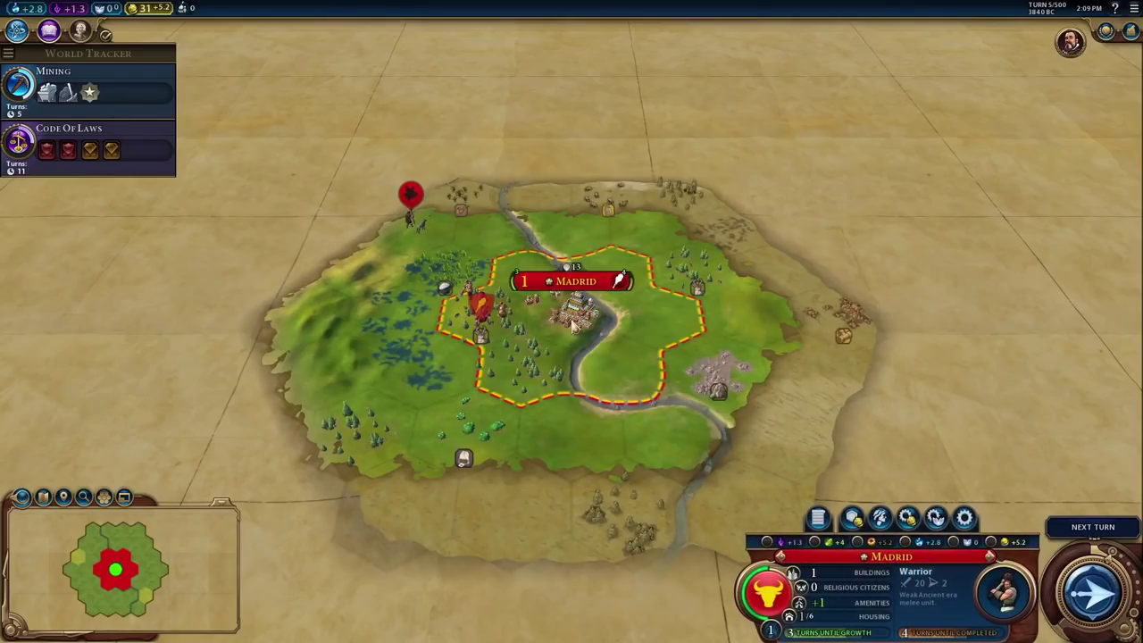
click(482, 314)
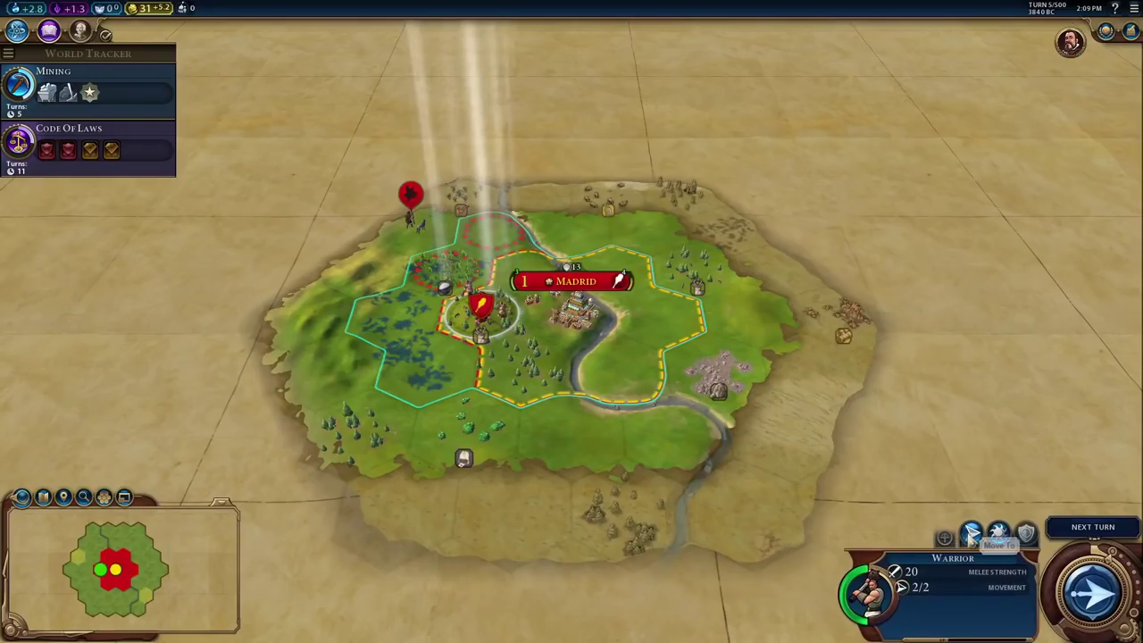
right_click(748, 253)
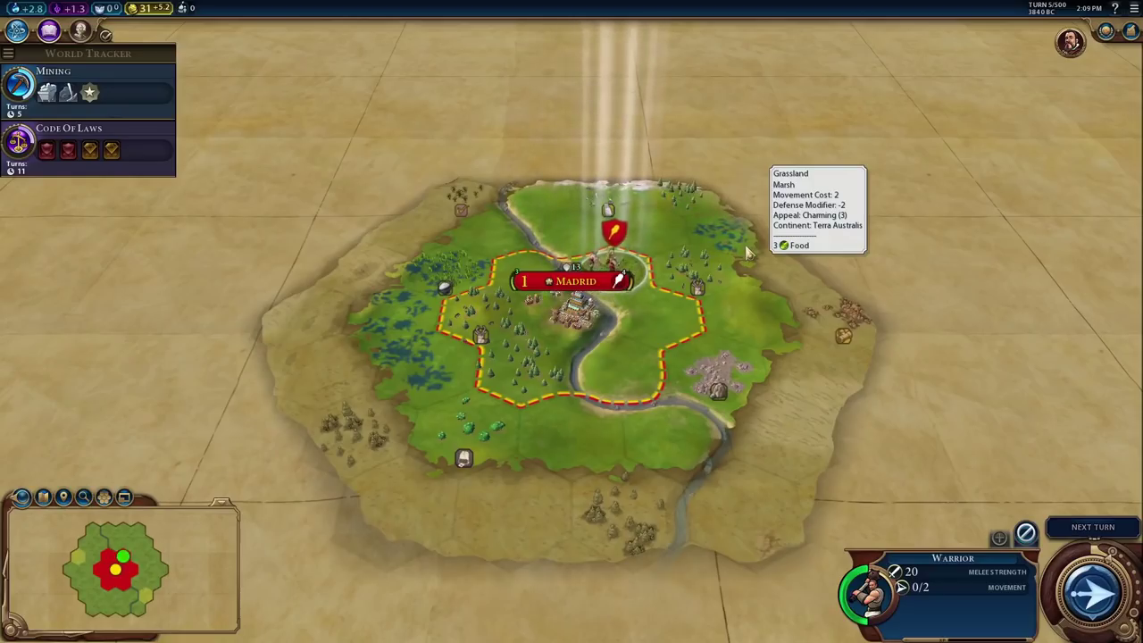
click(1091, 591)
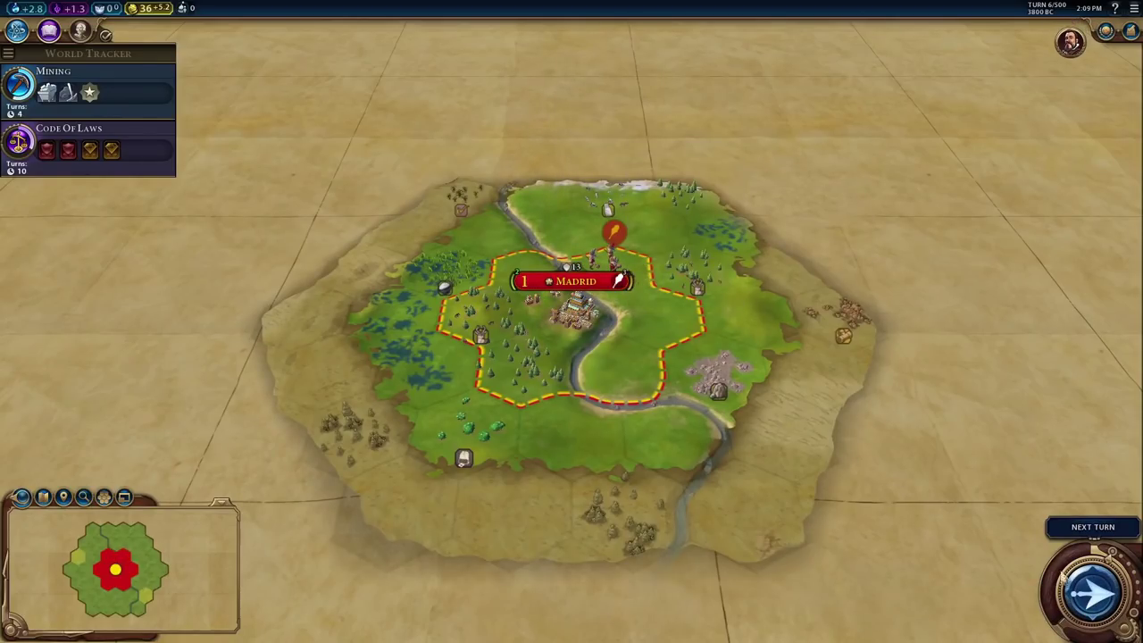
click(1091, 591)
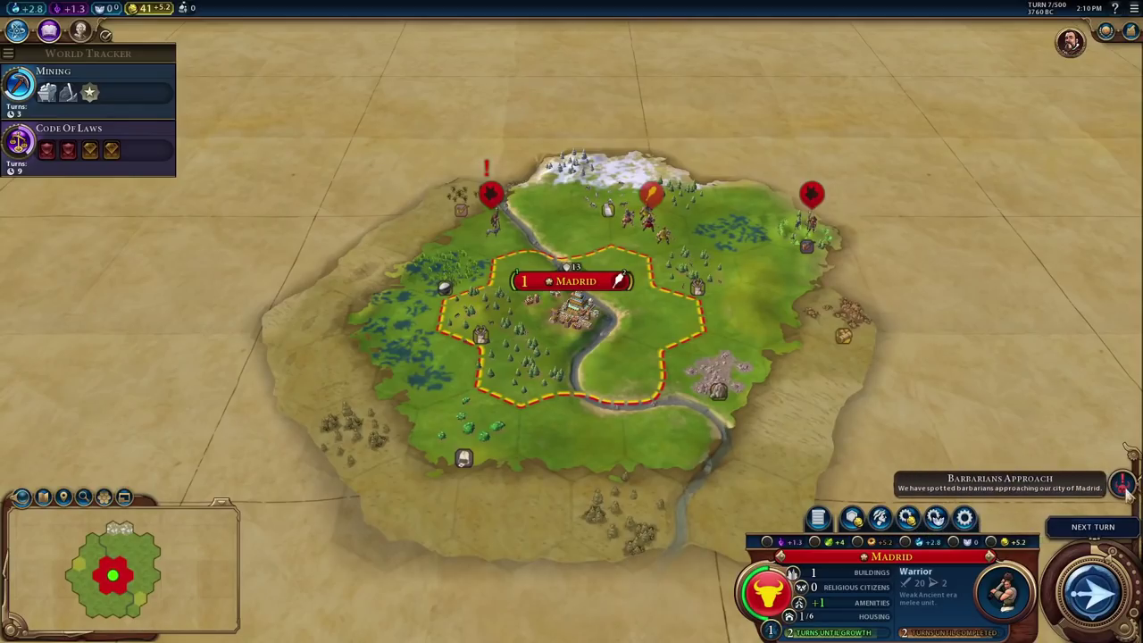
click(1100, 597)
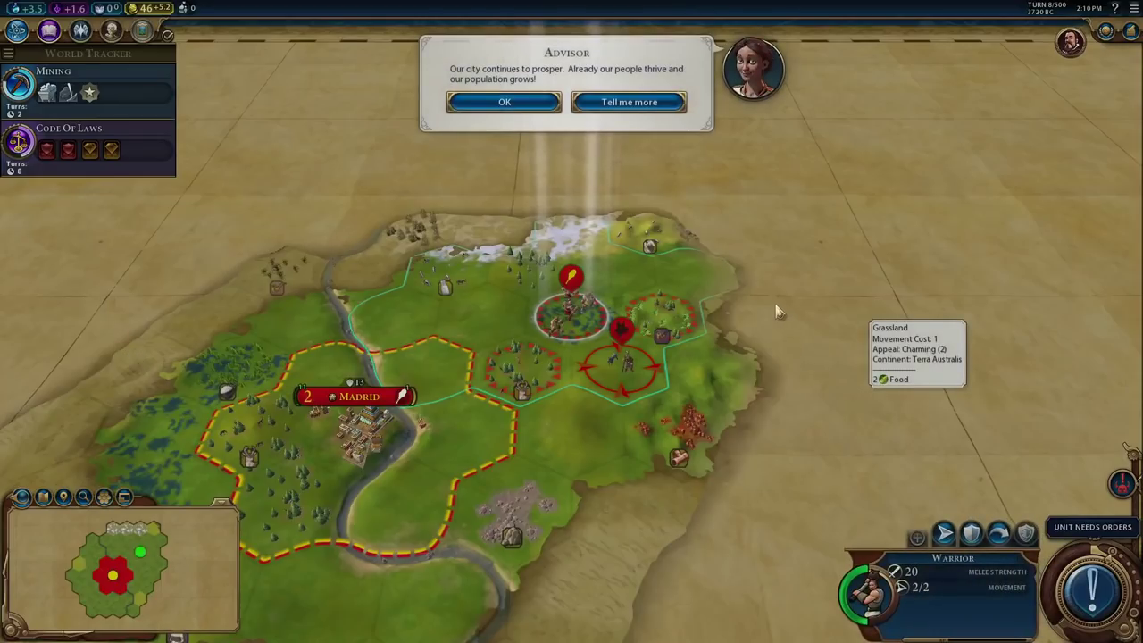
Dismiss the prosperity message and send the Warrior to attack the adjacent barbarian
click(506, 104)
click(597, 337)
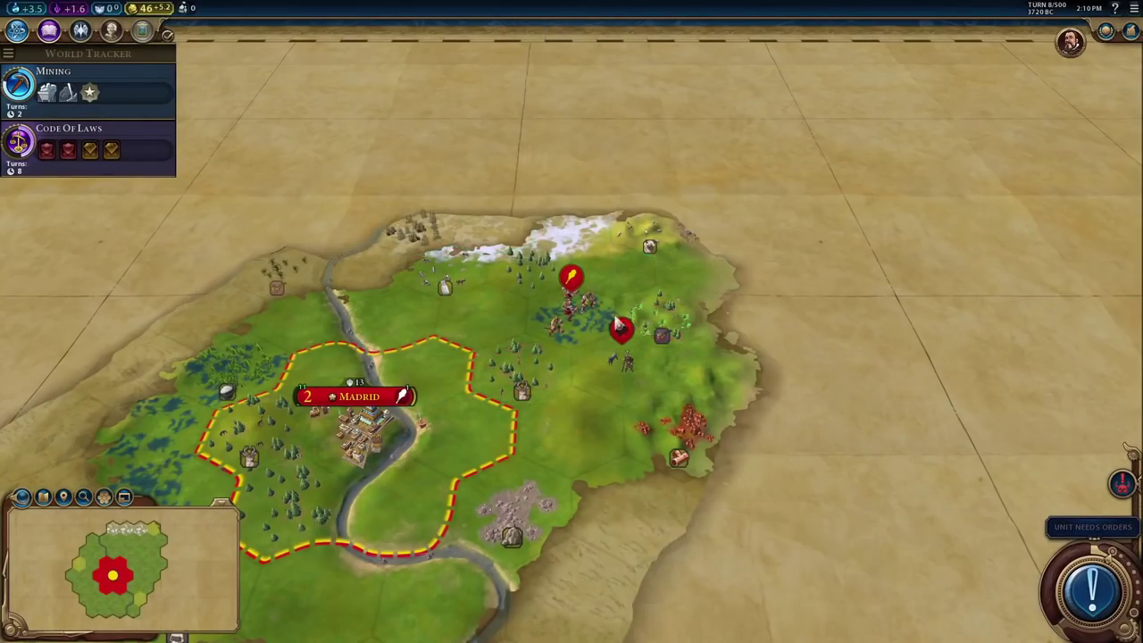
click(639, 329)
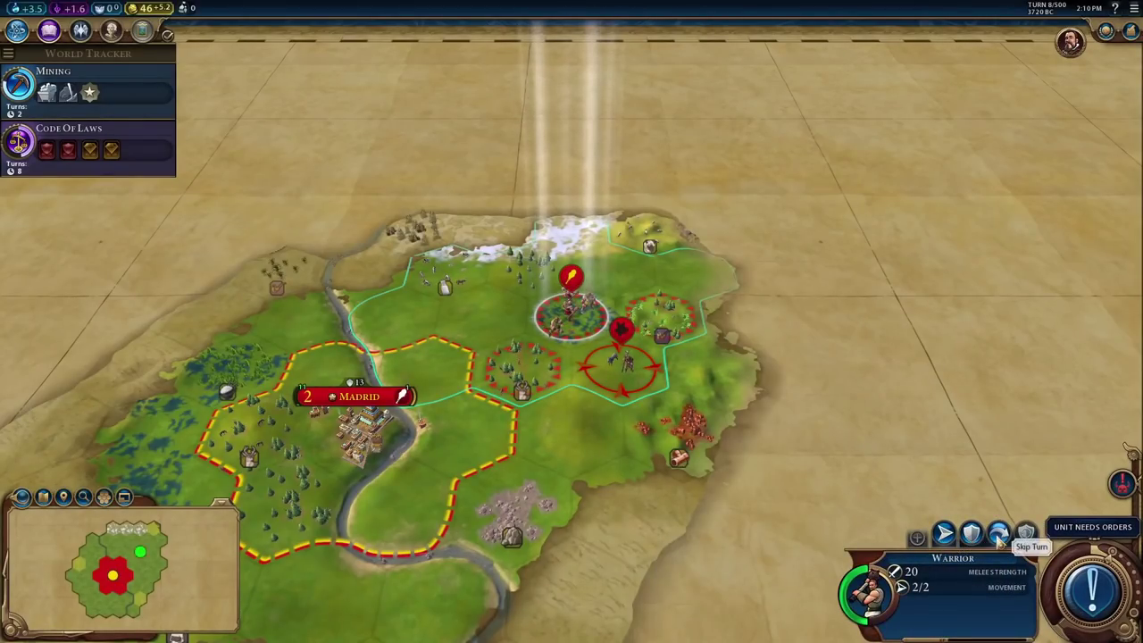
click(944, 533)
click(661, 342)
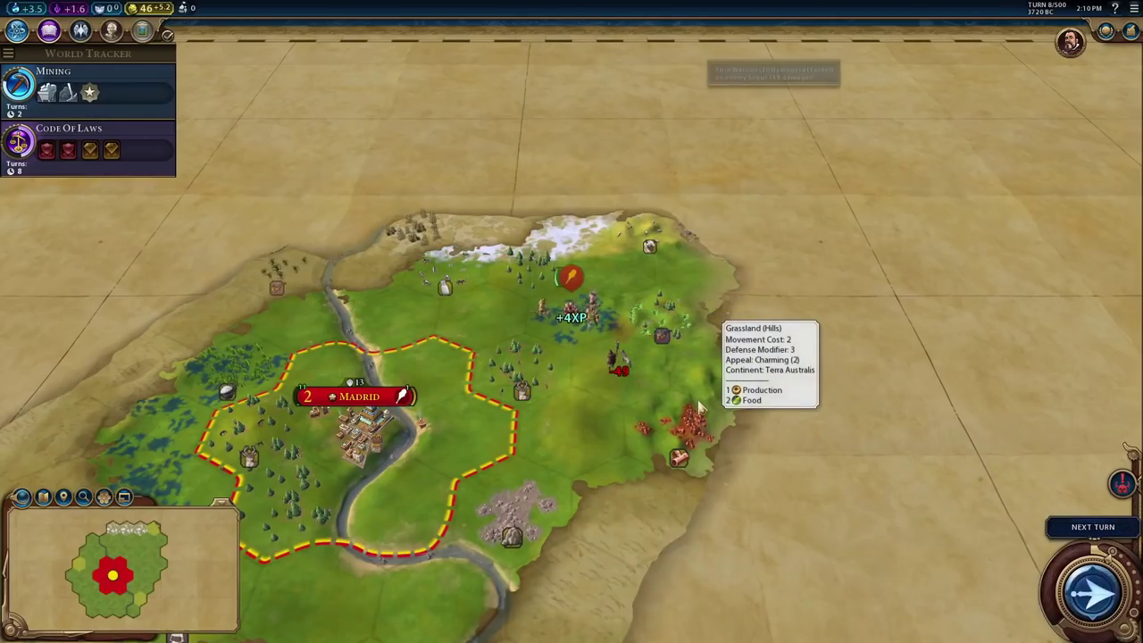
End turn 8 and acknowledge the advisor's two city-state messages
click(585, 335)
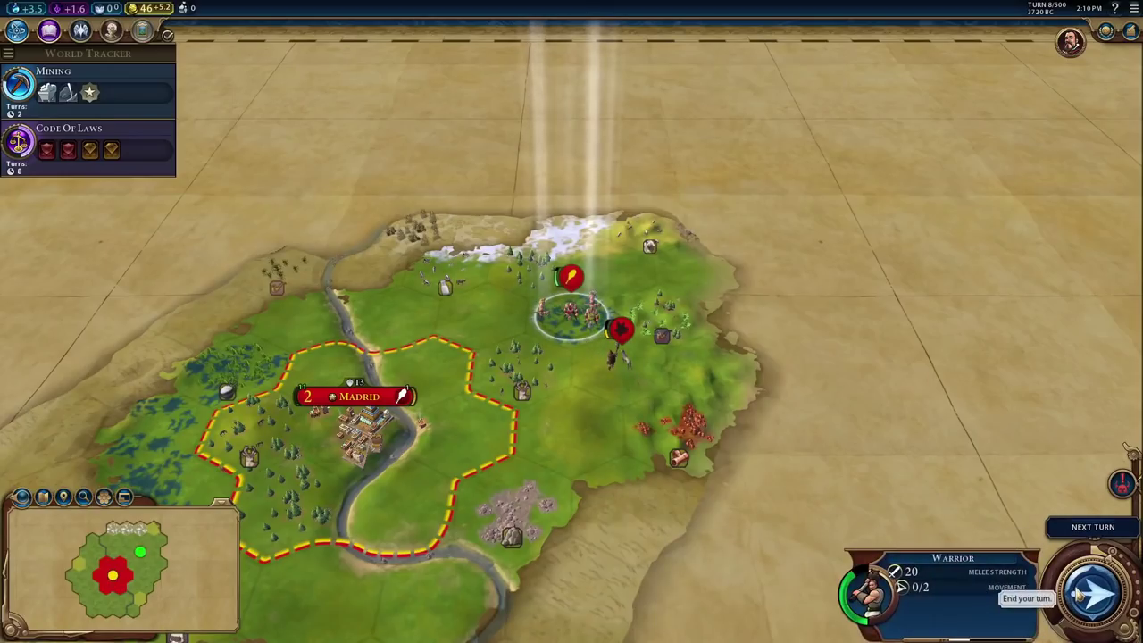
click(1081, 594)
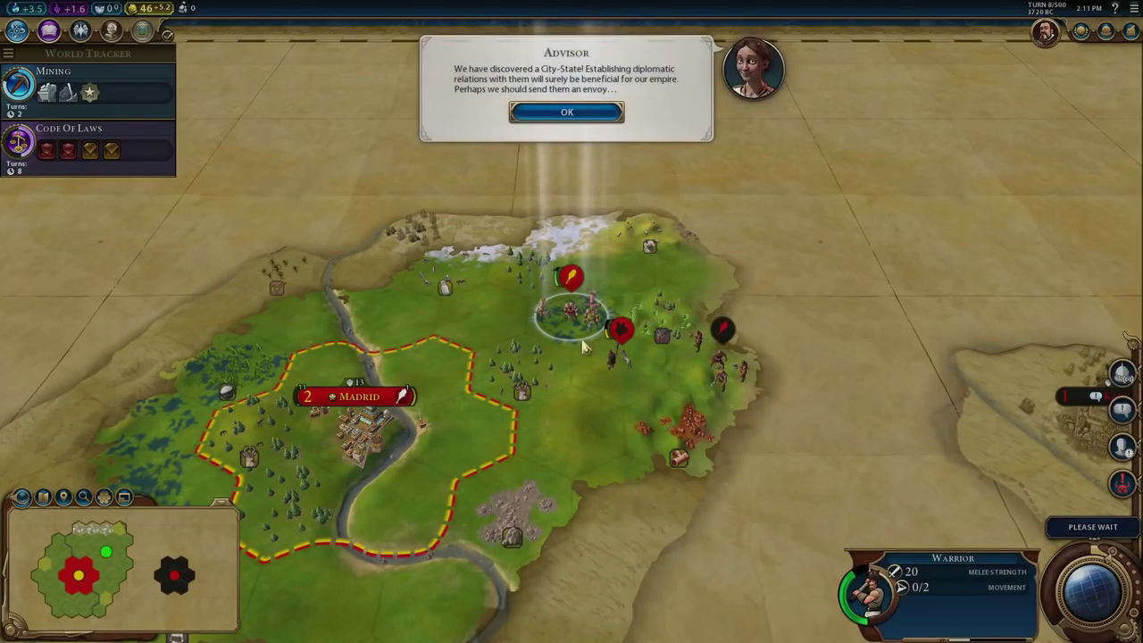
click(581, 114)
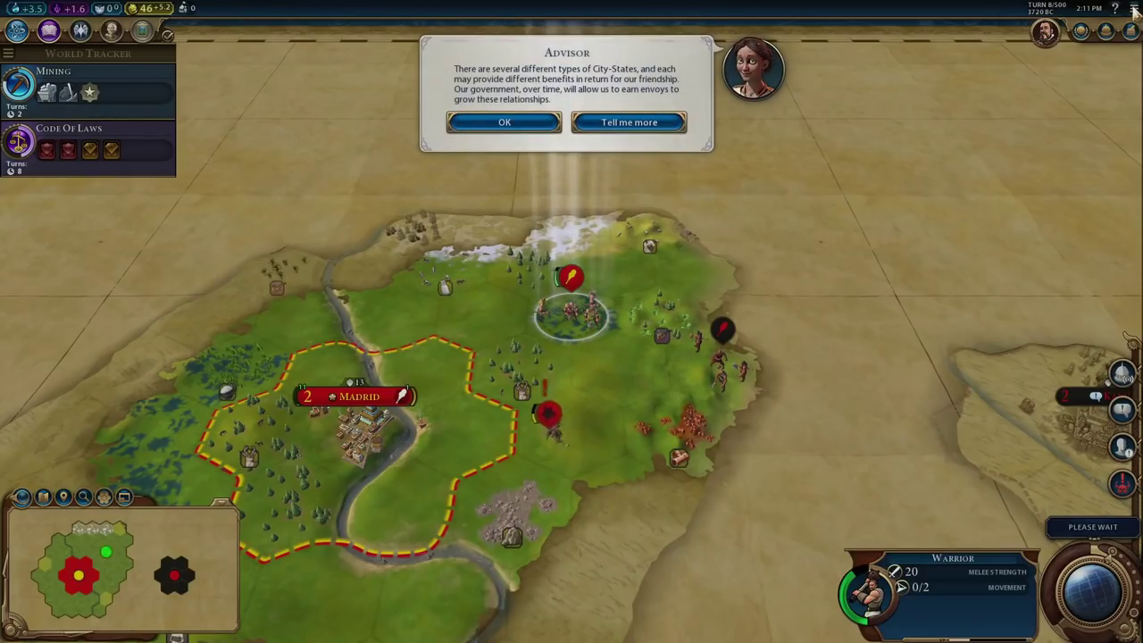
click(505, 122)
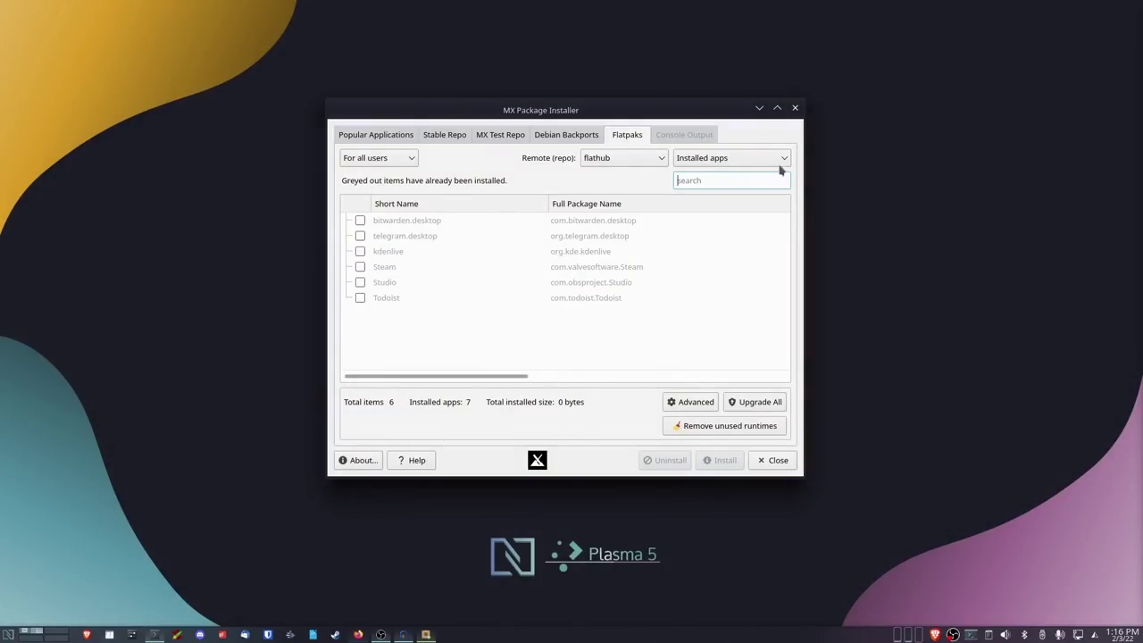
Close MX Package Installer and launch MX Repo Manager from the launcher's MX Tools category
click(795, 107)
key(super)
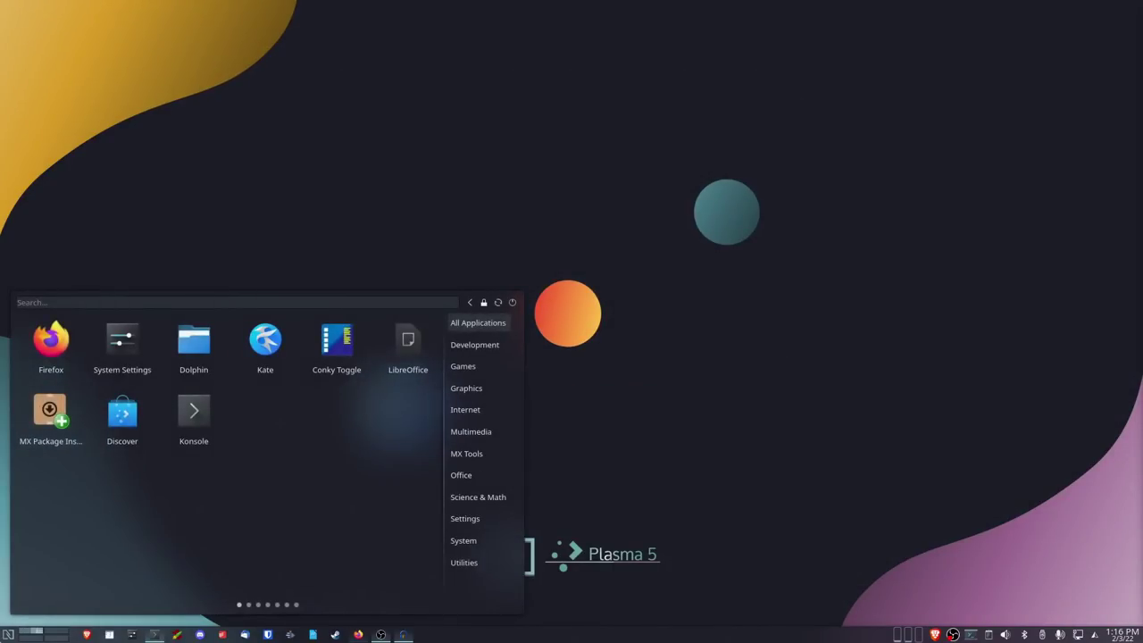
mouse_move(469, 462)
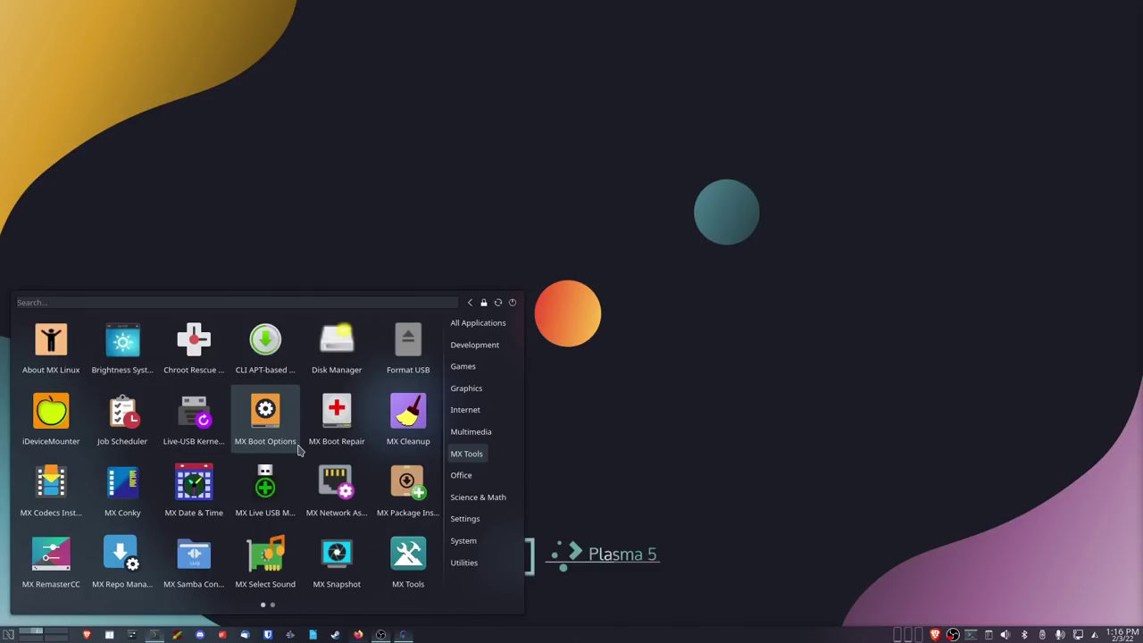
click(122, 554)
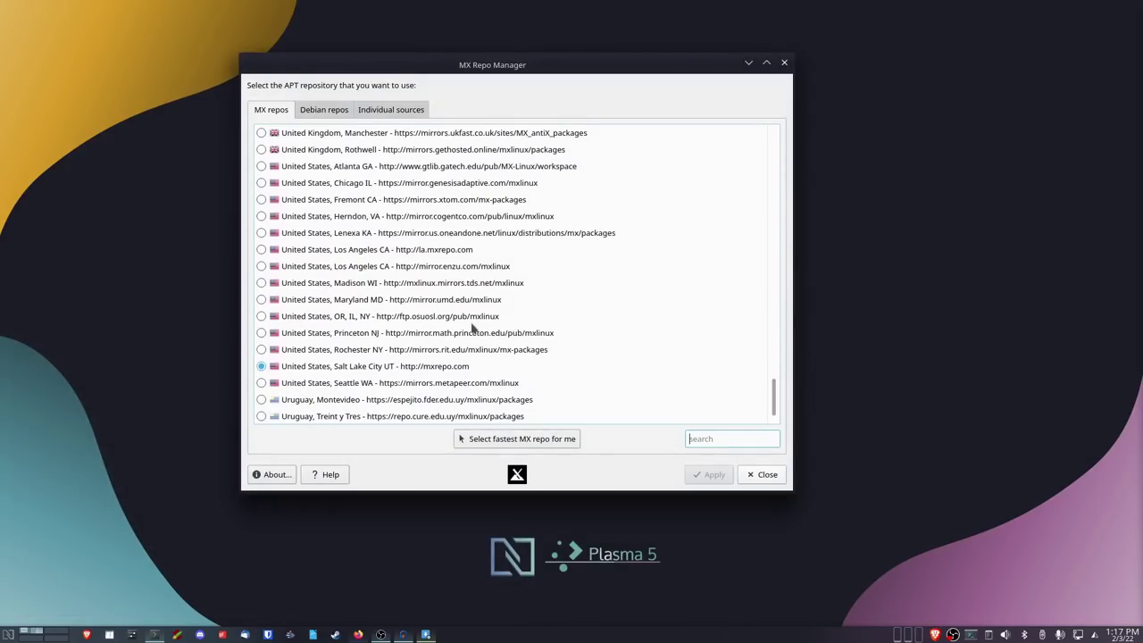
Under Individual sources, tick debian.list's #deb-src and bullseye-backports lines, then apply and confirm
click(382, 109)
click(371, 109)
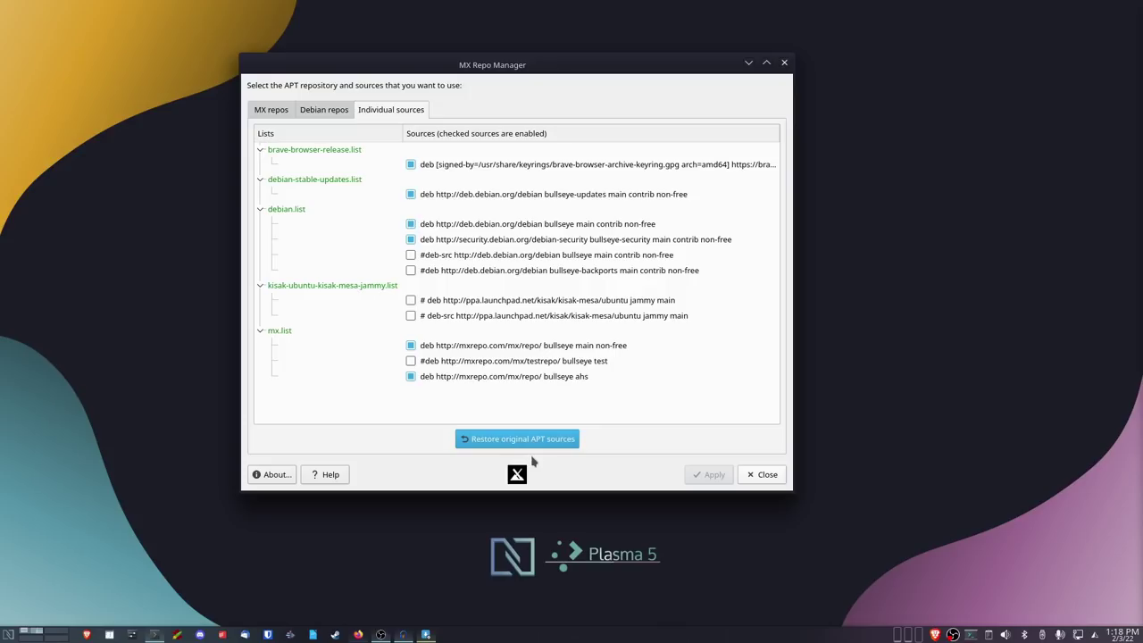
click(410, 254)
click(410, 270)
click(707, 474)
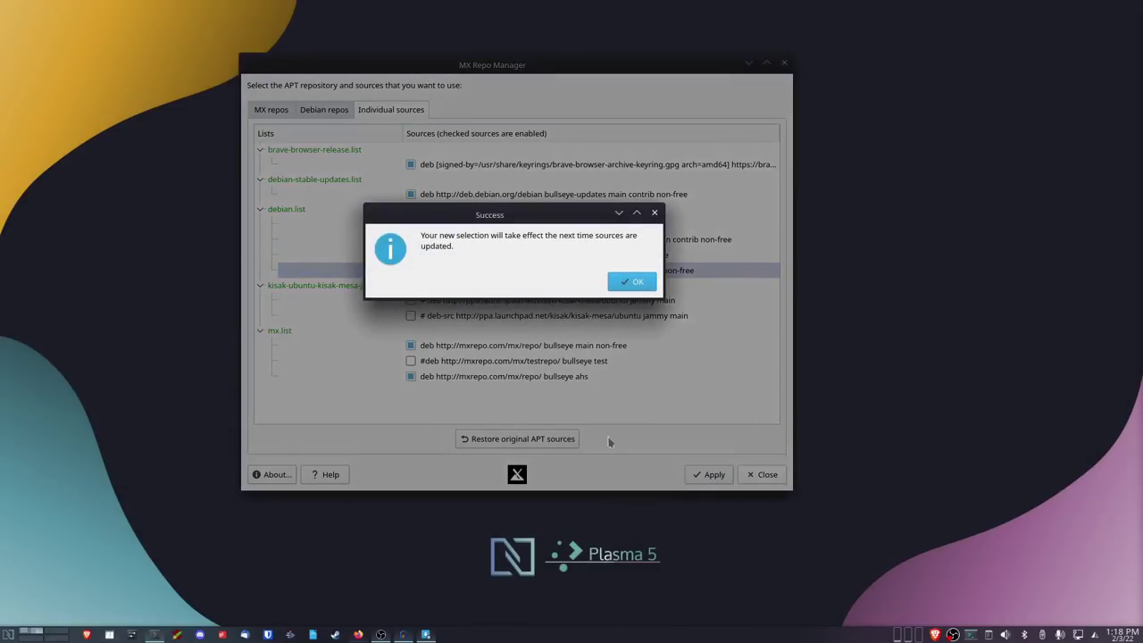
click(638, 284)
Open a new Konsole terminal and run 'sudo apt update' to refresh the package lists
key(ctrl+alt+t)
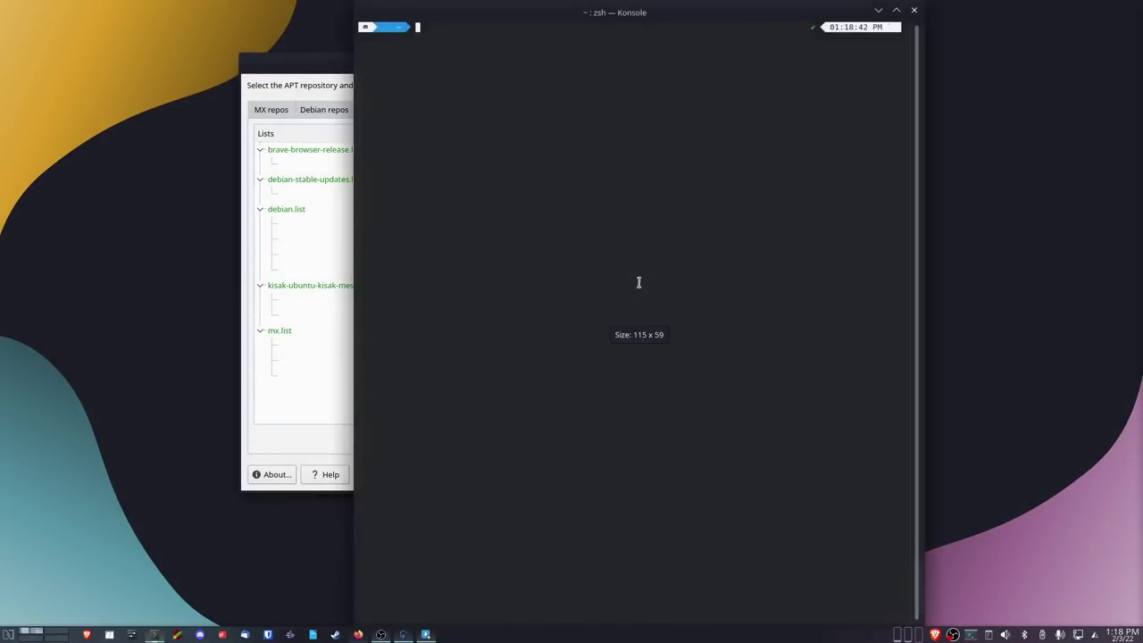
text(sudo)
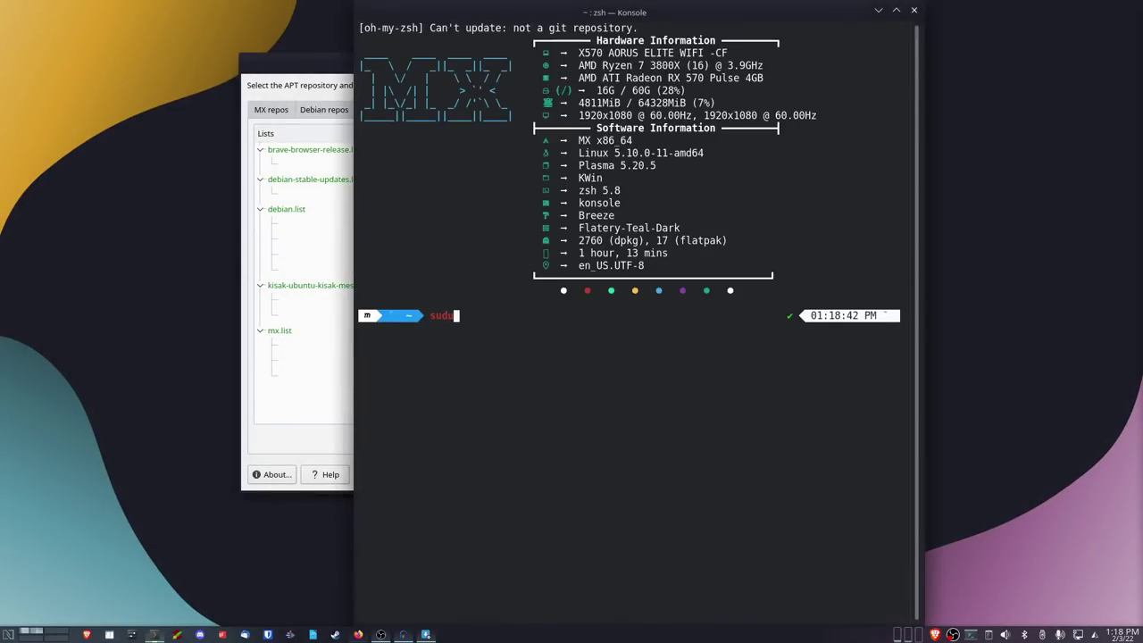
key(BackSpace)
text(o apt upda)
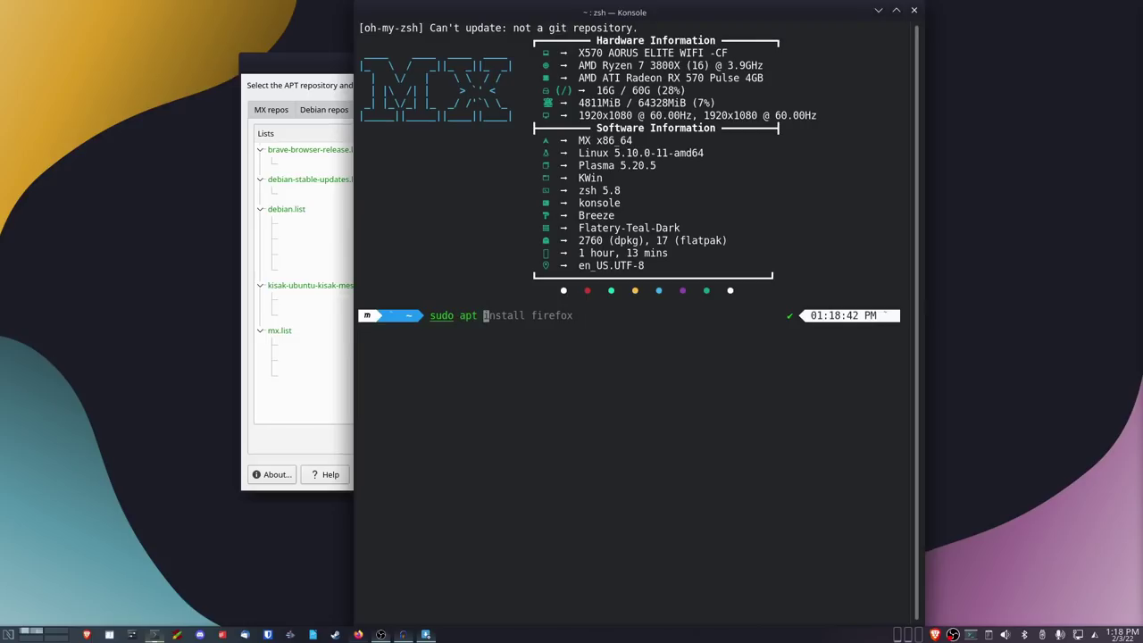
text(te)
key(Return)
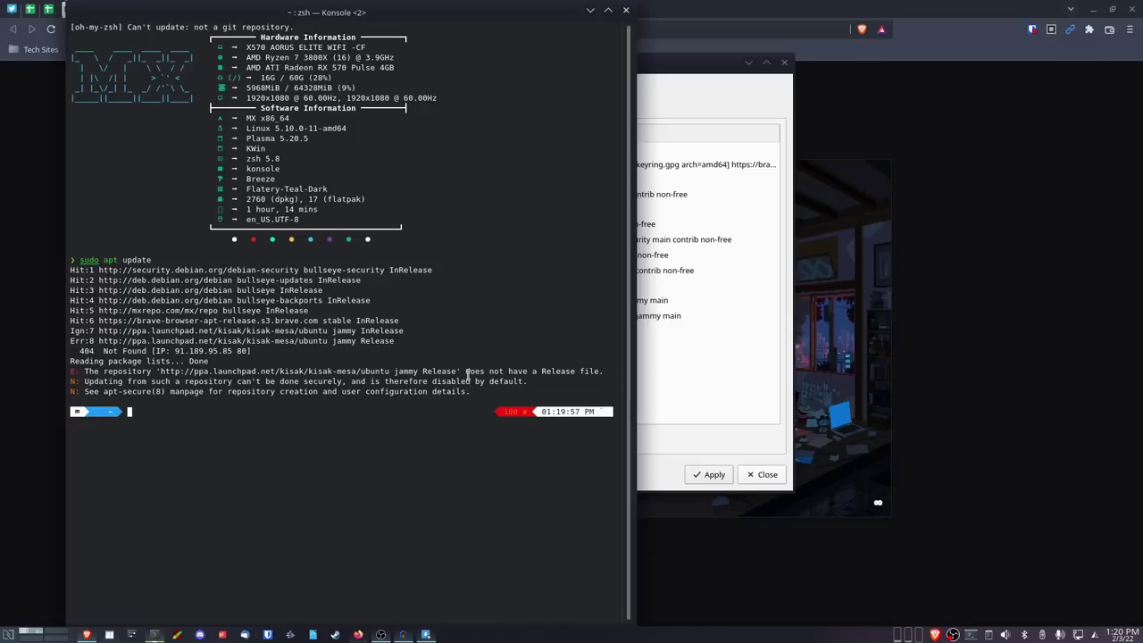
Check MX Repo Manager, then select the kisak-mesa Release file error text in Konsole
click(748, 86)
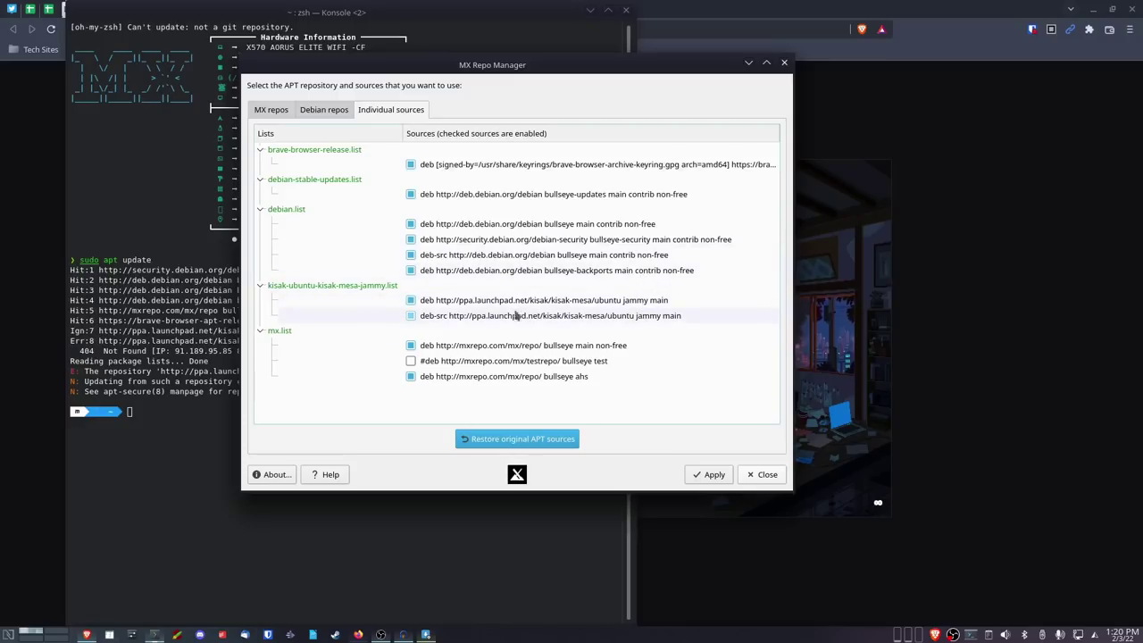
click(191, 159)
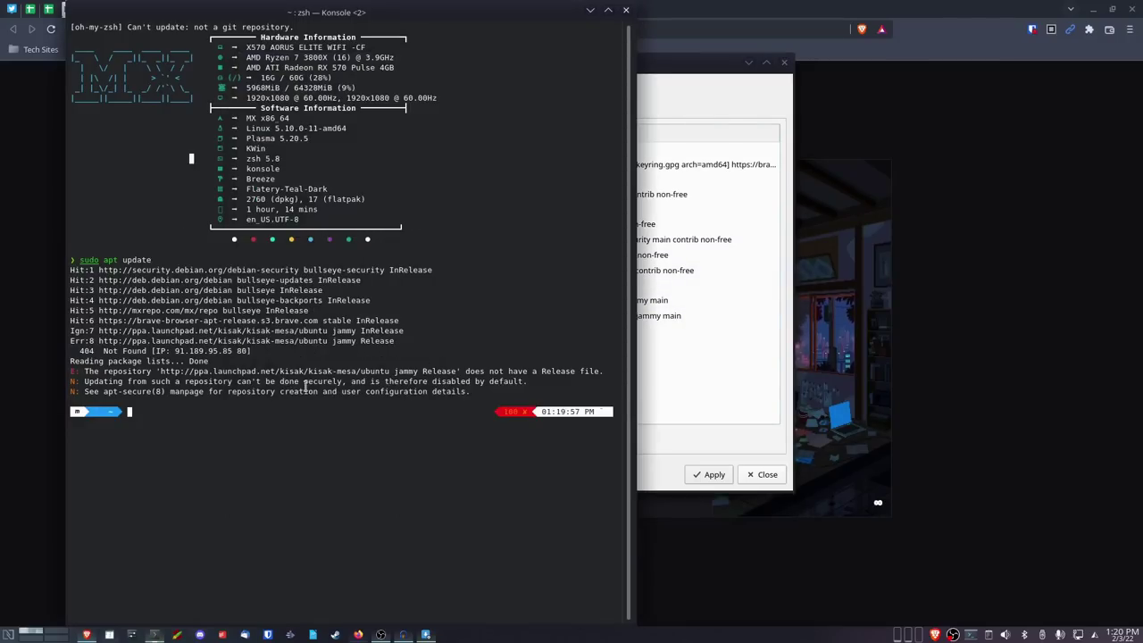
drag(480, 373, 528, 373)
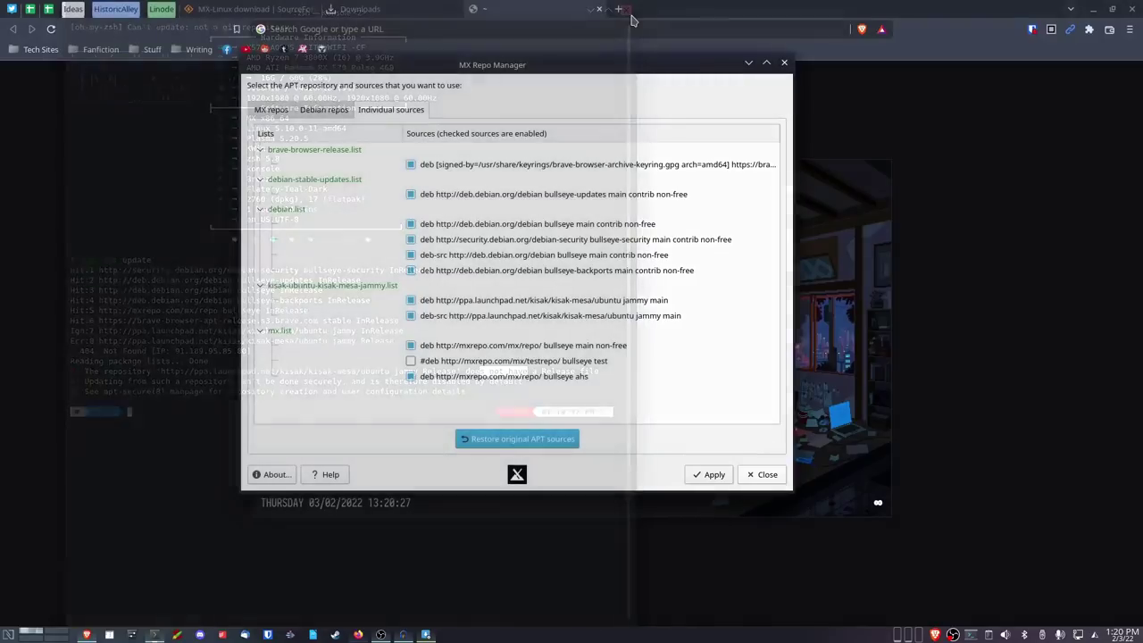
Close the second terminal, the browser, MX Repo Manager and the remaining terminal
click(625, 11)
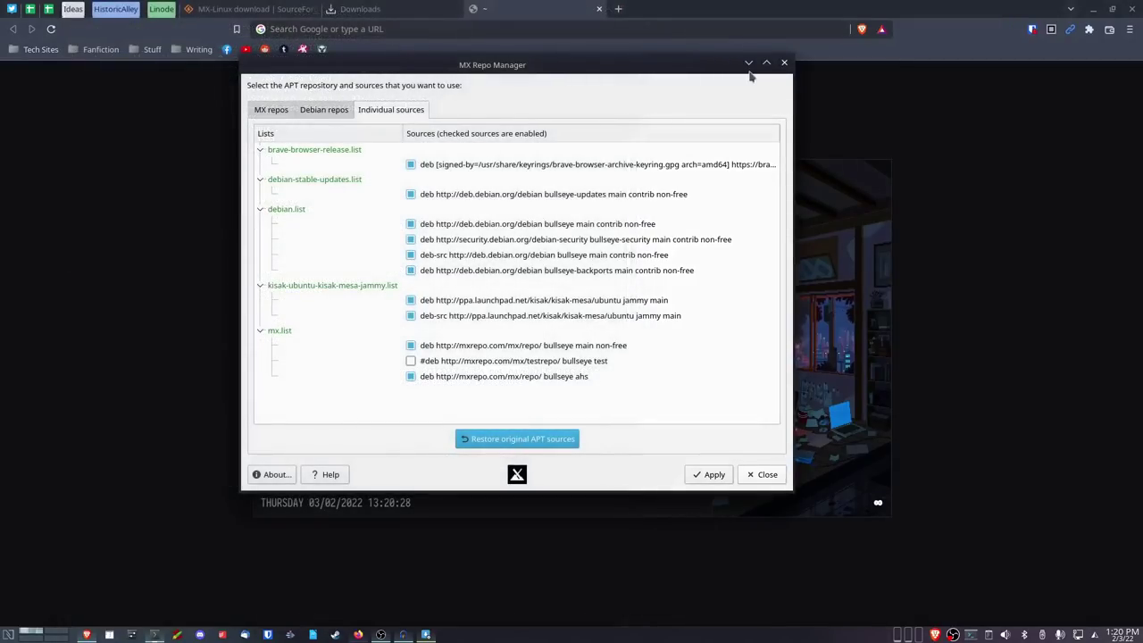
click(1129, 9)
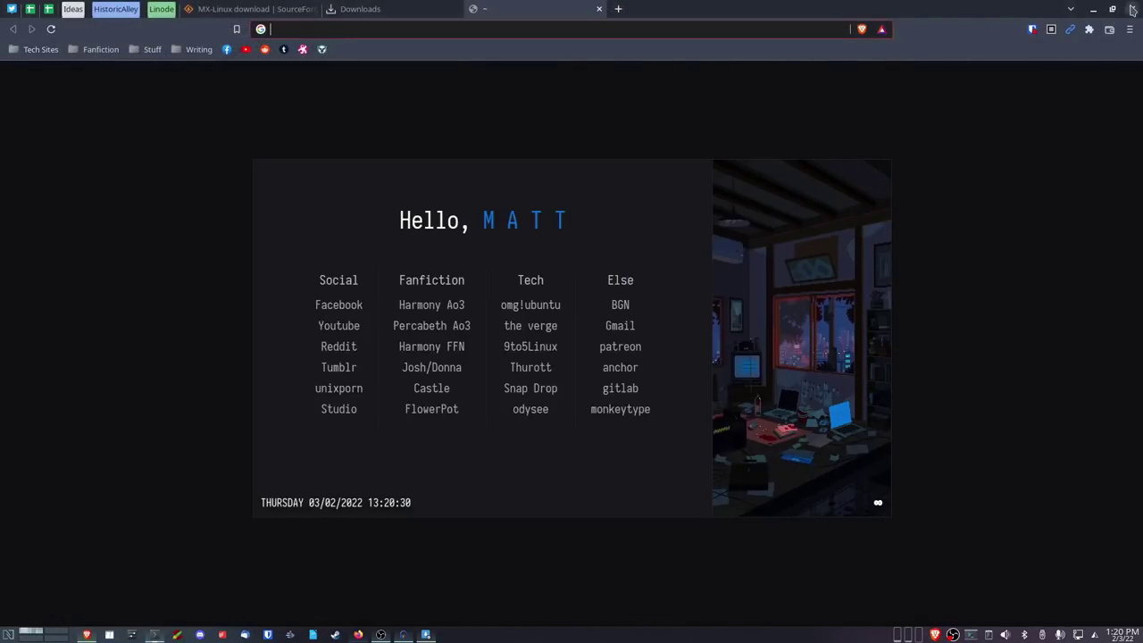
click(1130, 9)
click(784, 62)
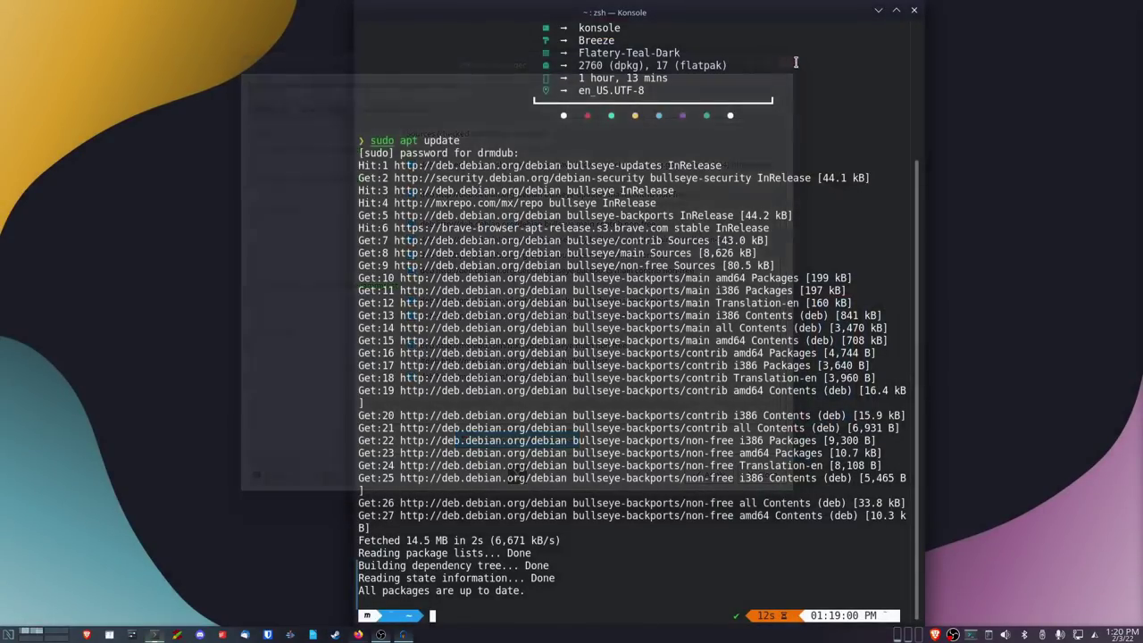
click(913, 10)
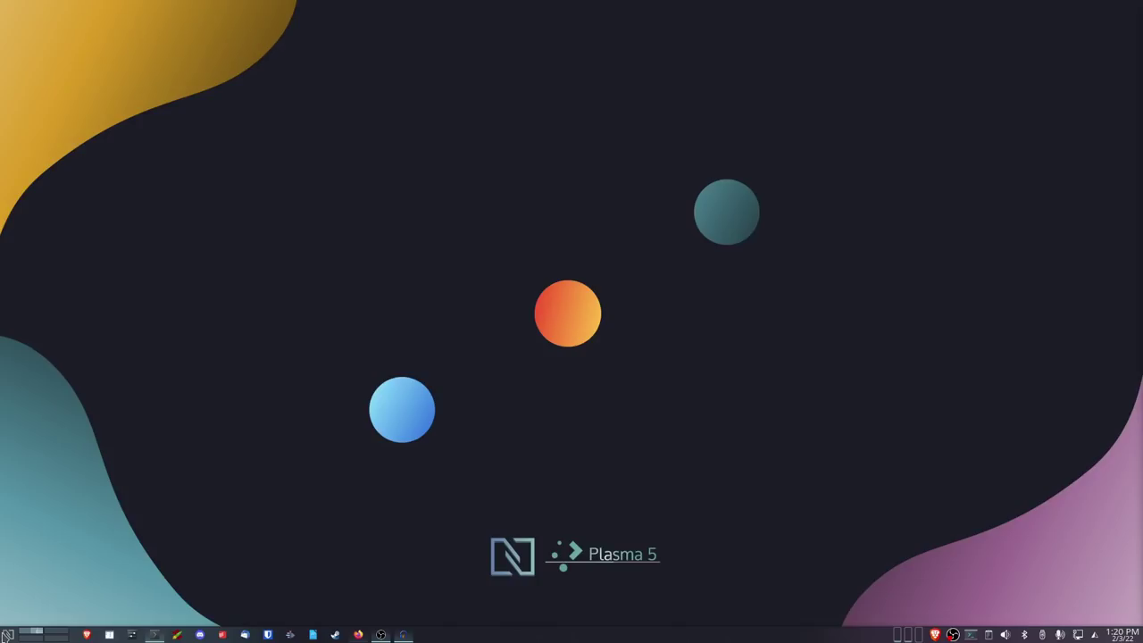
Launch MX Cleanup from the application launcher and authorize it with the account password
click(8, 634)
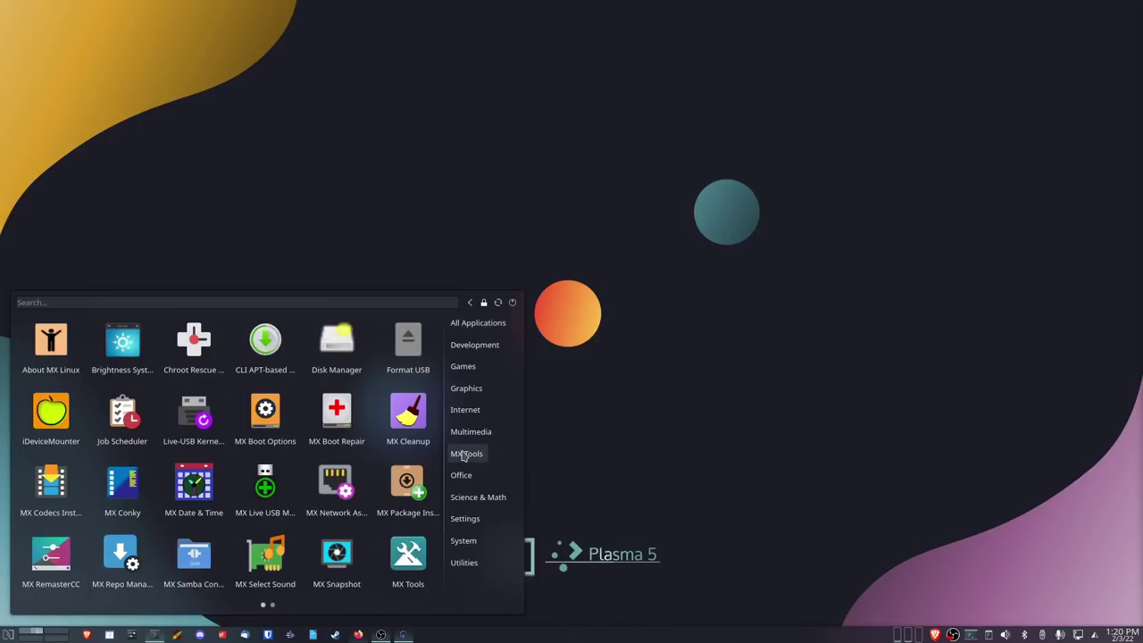
click(389, 428)
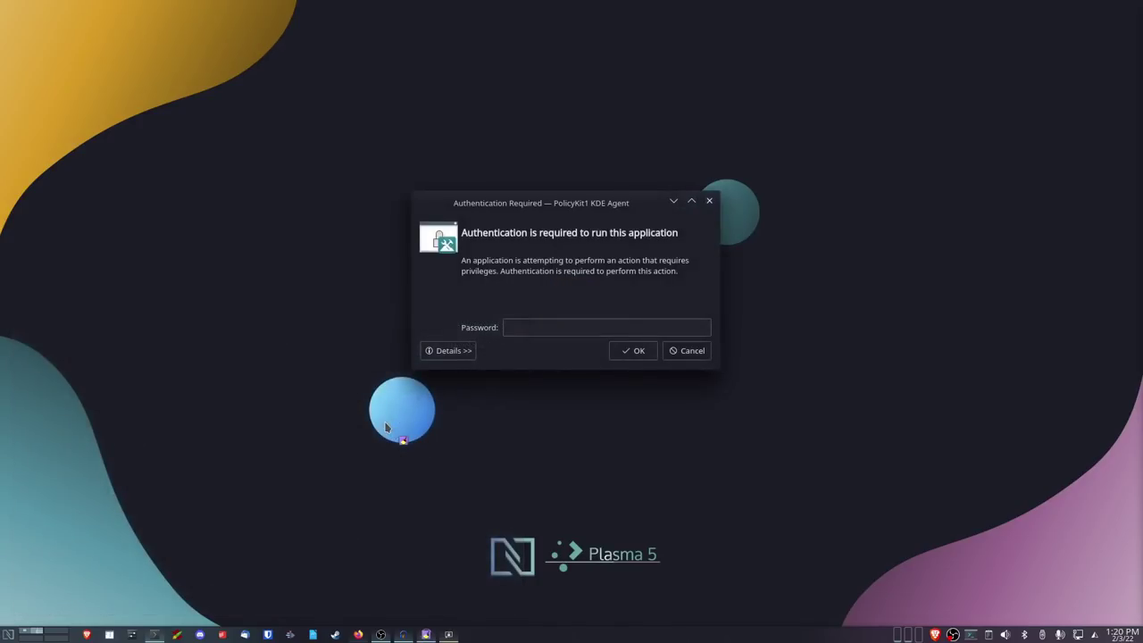
text(******)
key(Return)
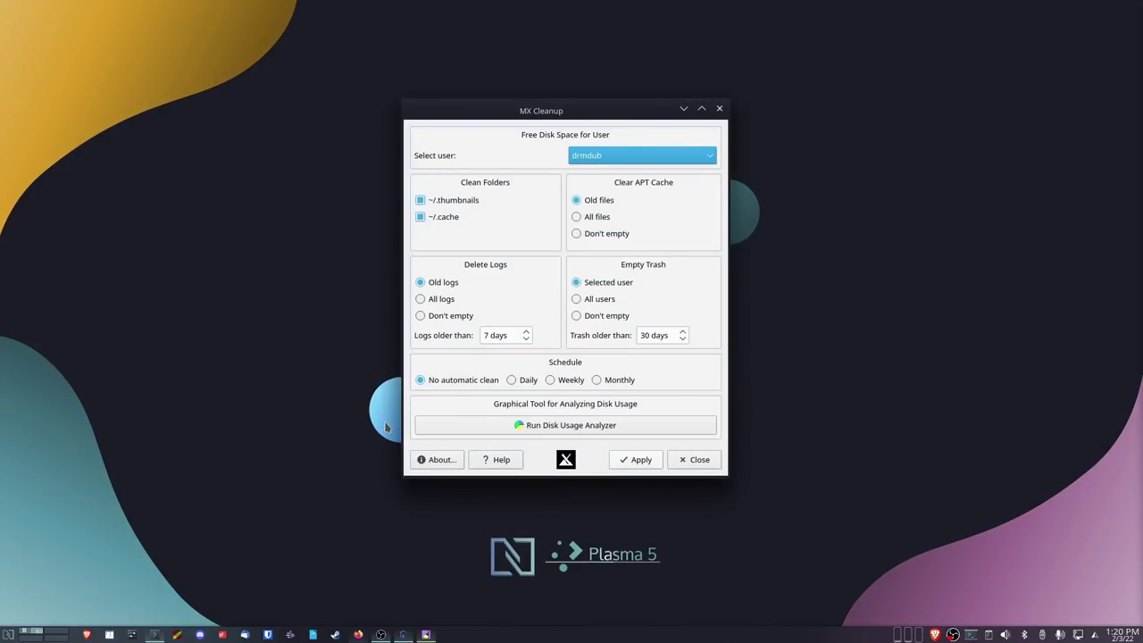